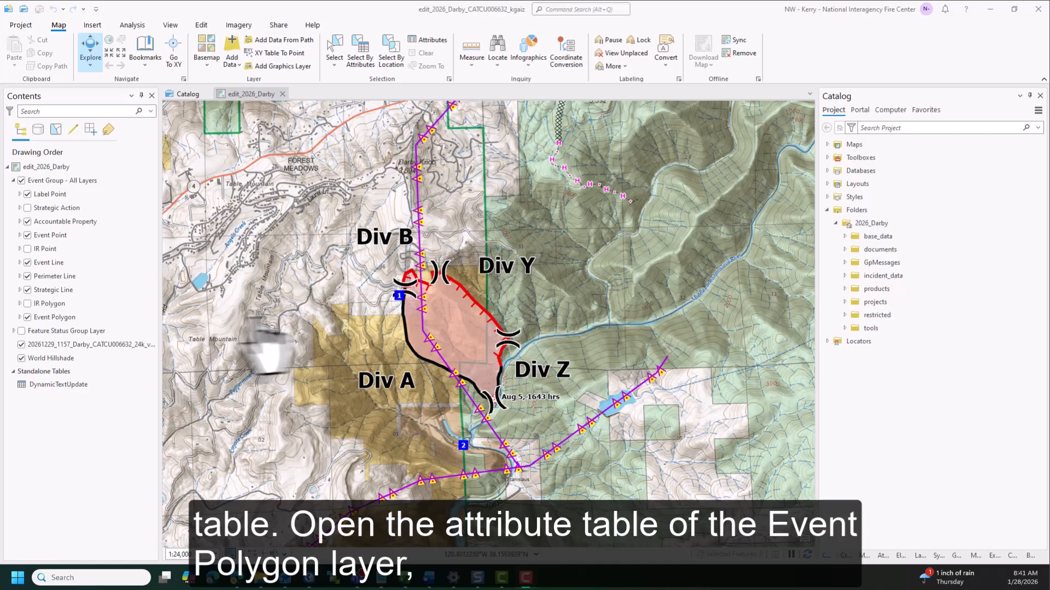
Open the attribute table of the Event Polygon layer and select the Darby Wildfire Daily Fire Perimeter record
{"action": "left_click", "coordinate": [78, 318]}
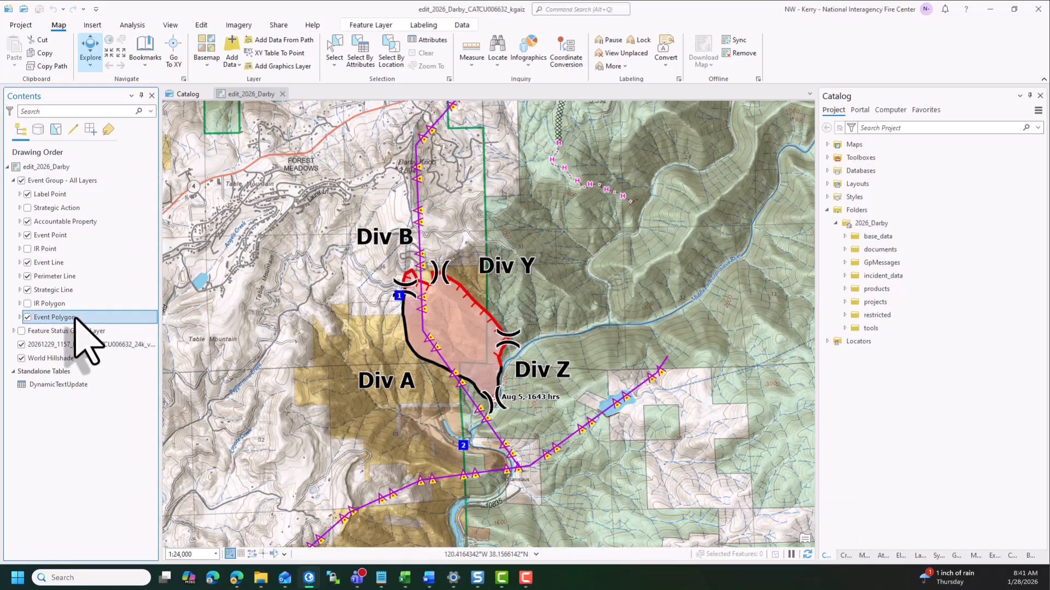
{"action": "right_click", "coordinate": [74, 318]}
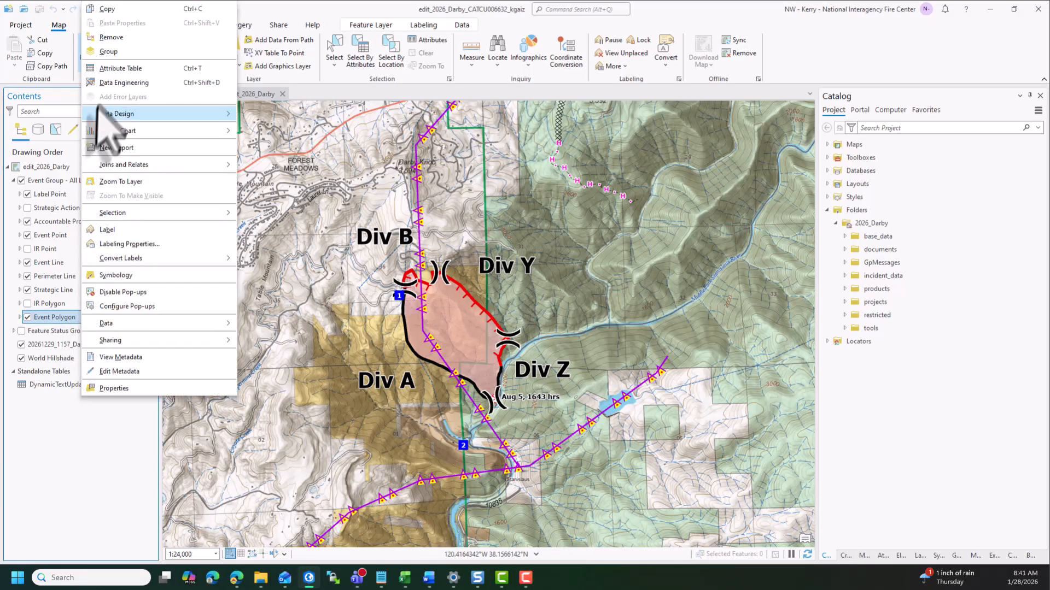
{"action": "left_click", "coordinate": [110, 71]}
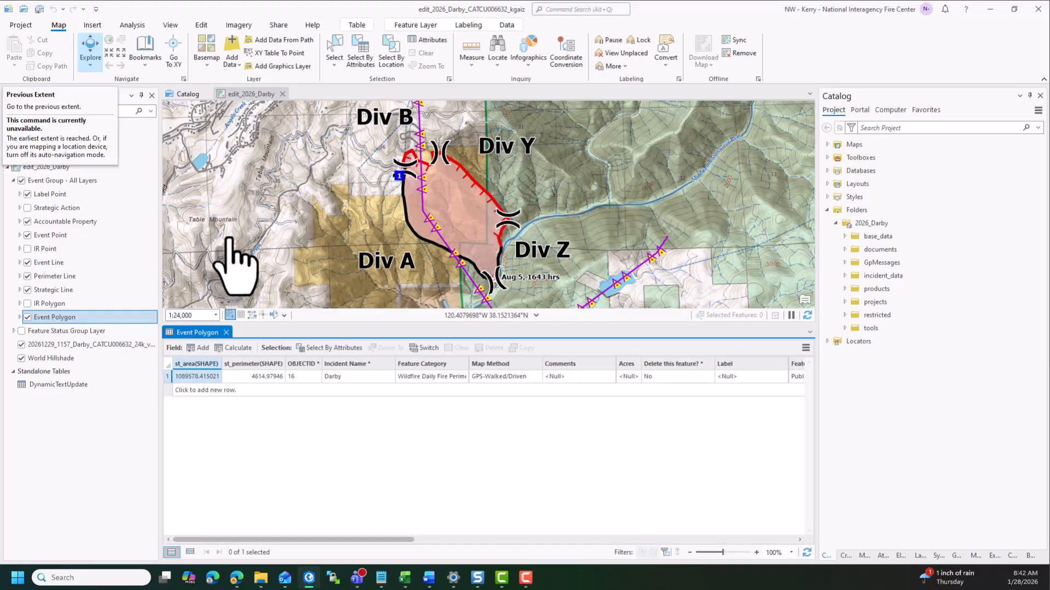
{"action": "left_click", "coordinate": [166, 377]}
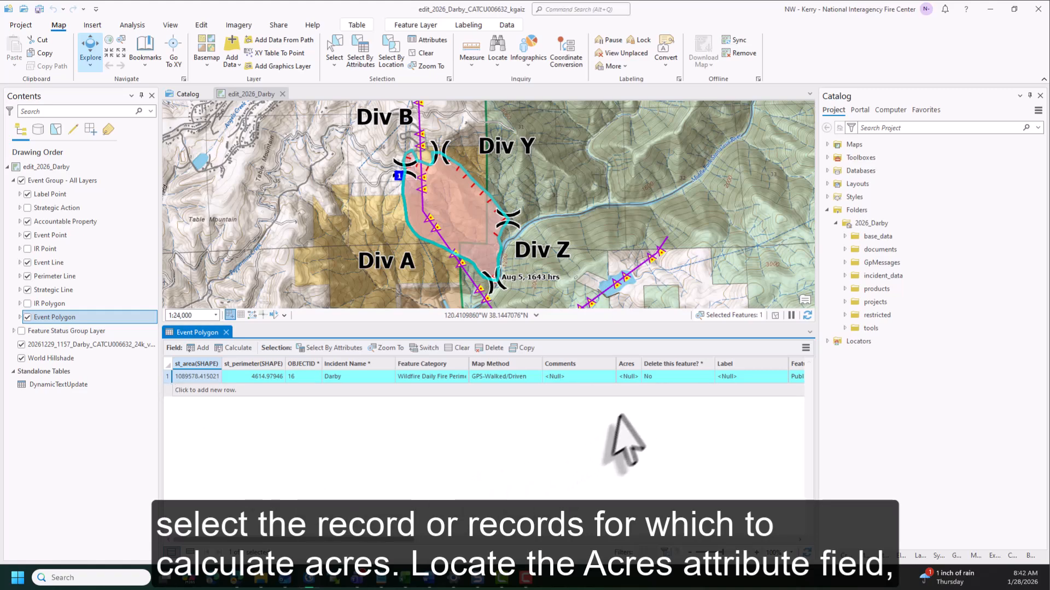
Calculate the Acres field for the selected polygon as Area (geodesic) in International Acres, using the current map's coordinate system
{"action": "right_click", "coordinate": [634, 364]}
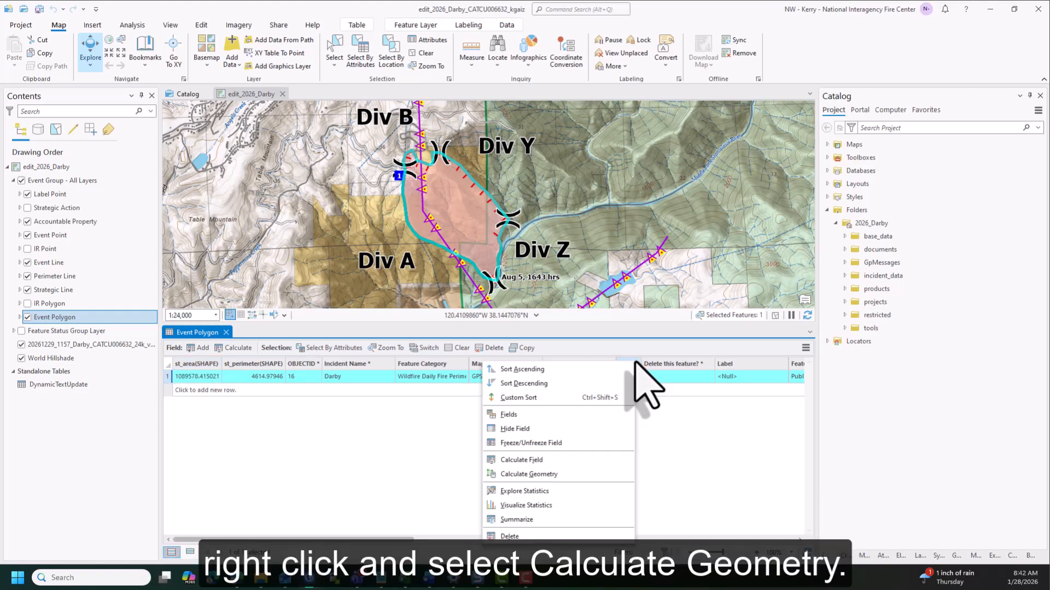
{"action": "left_click", "coordinate": [580, 474]}
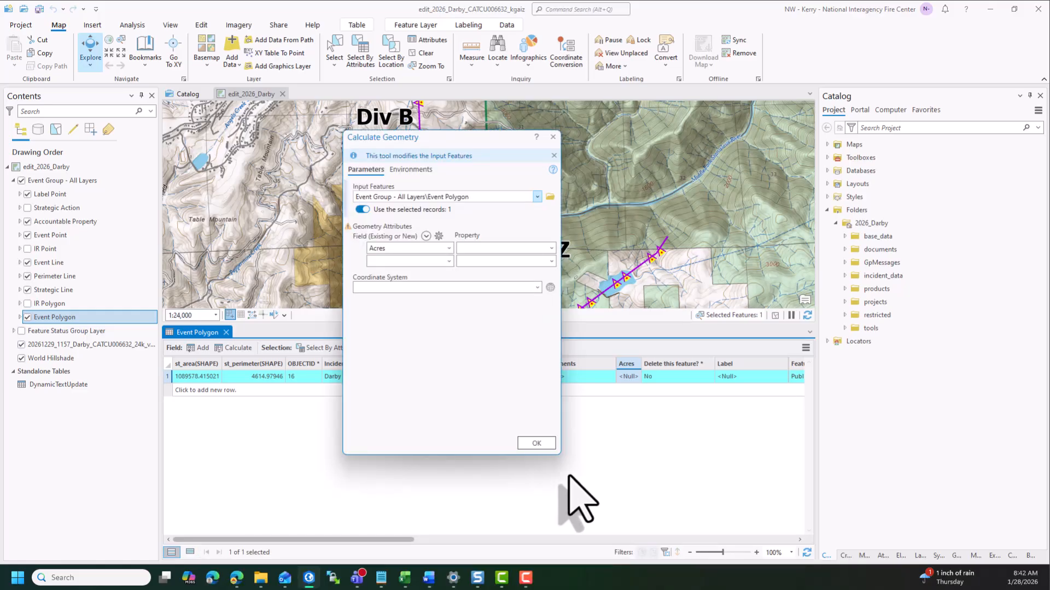
{"action": "left_click", "coordinate": [551, 248]}
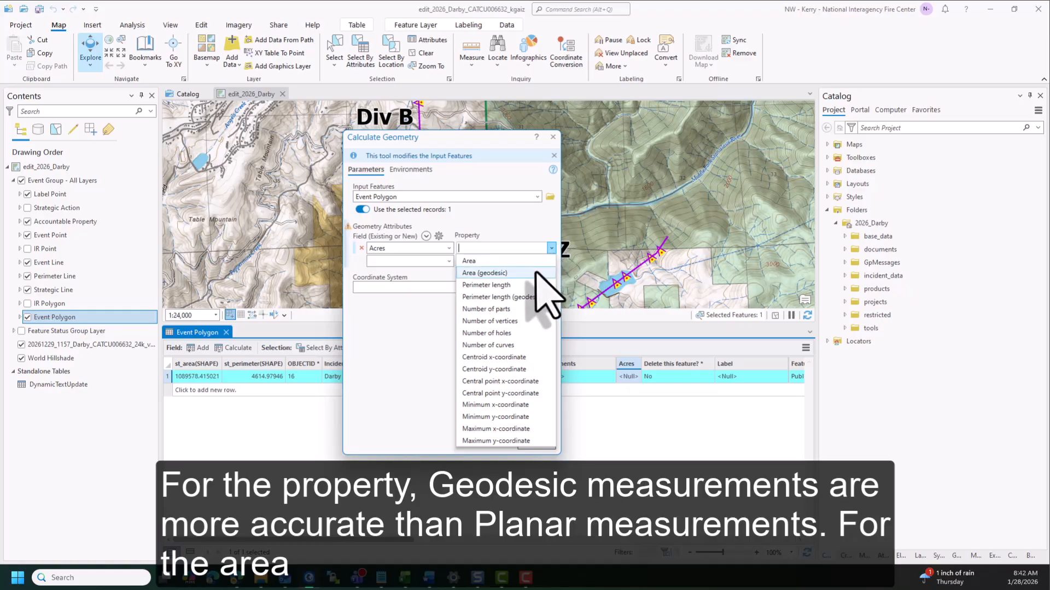
{"action": "left_click", "coordinate": [535, 272]}
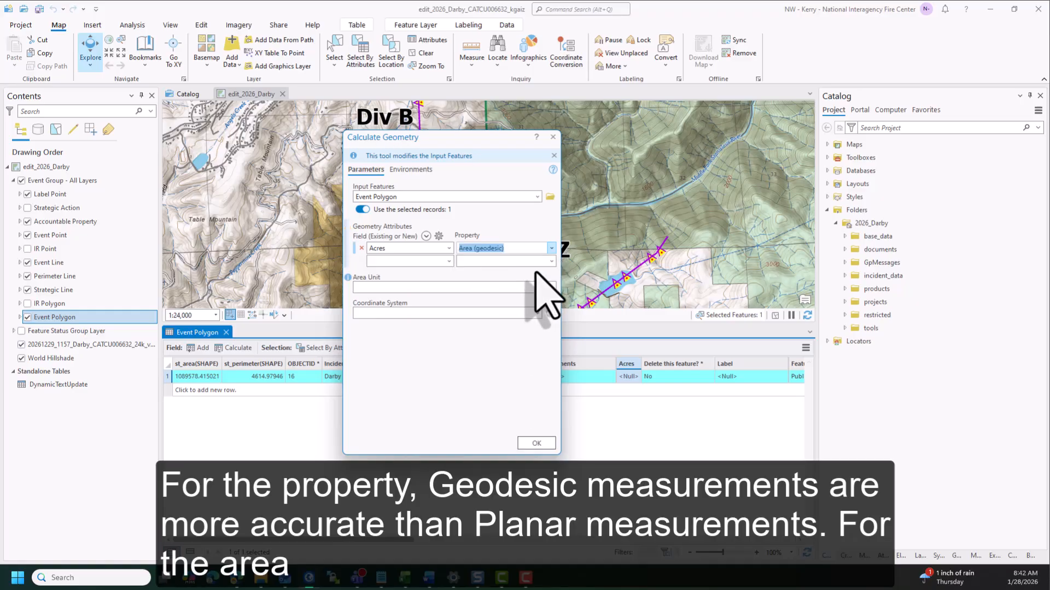
{"action": "left_click", "coordinate": [551, 287]}
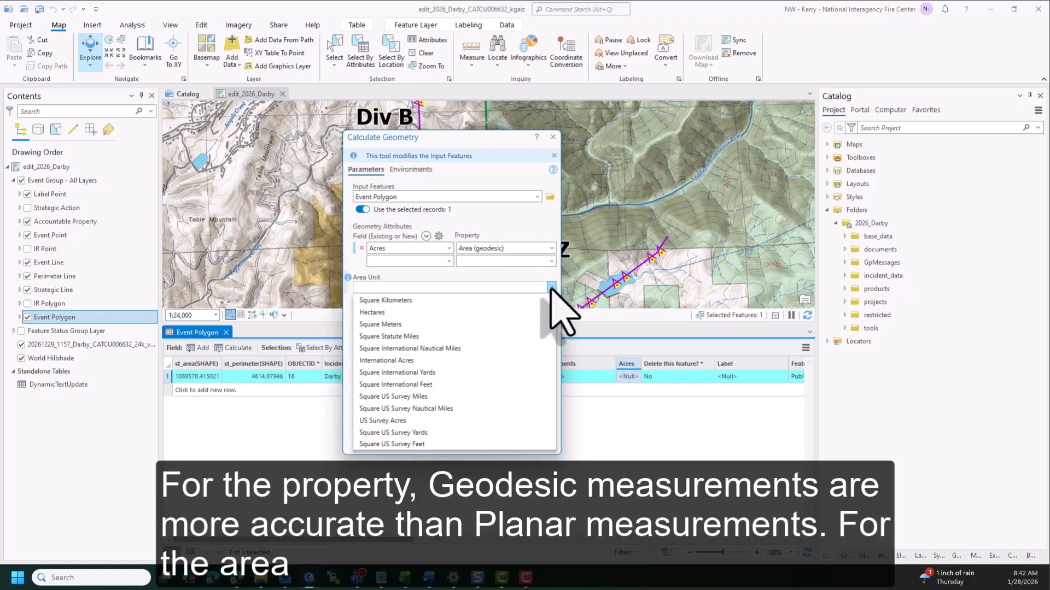
{"action": "left_click", "coordinate": [422, 362]}
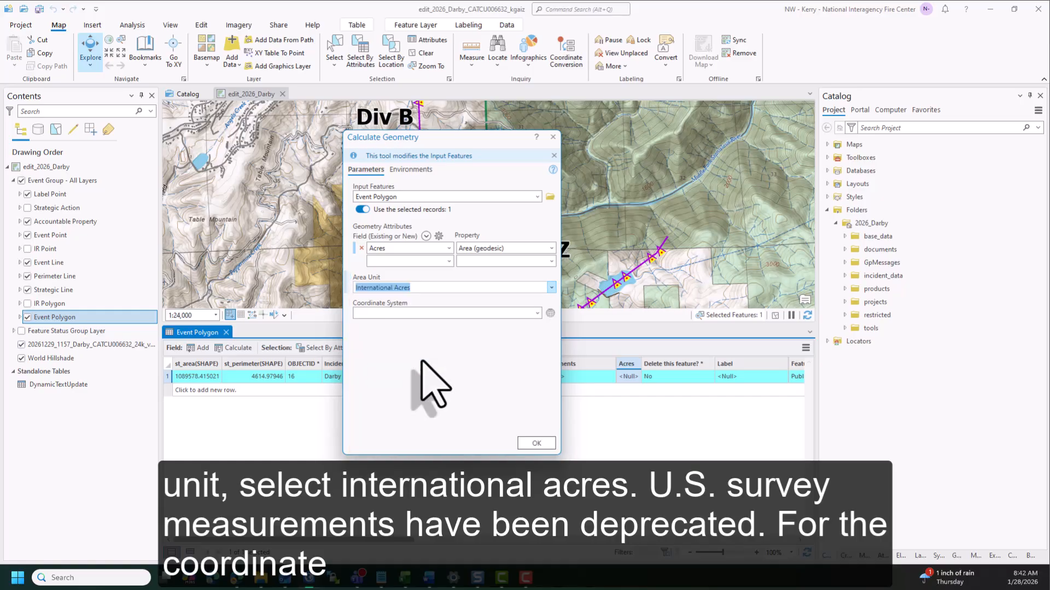
{"action": "left_click", "coordinate": [538, 314]}
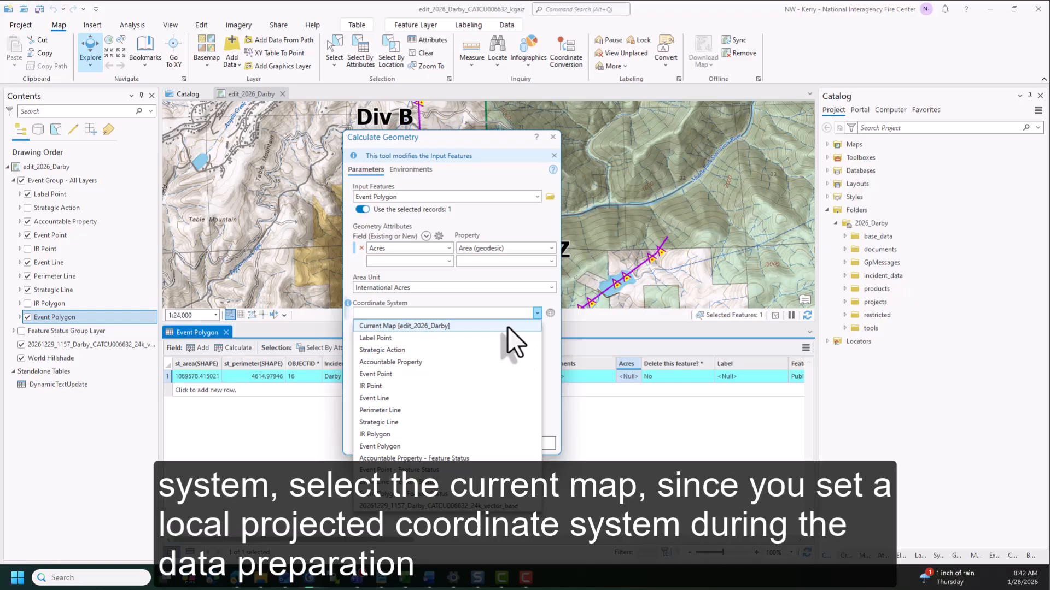
{"action": "left_click", "coordinate": [508, 327]}
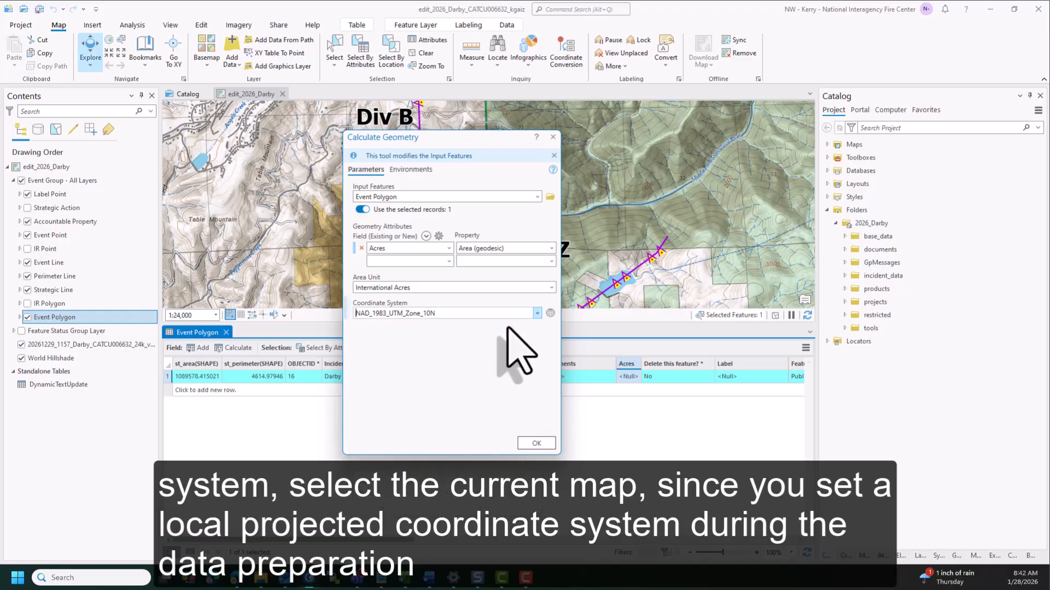
{"action": "left_click", "coordinate": [535, 443]}
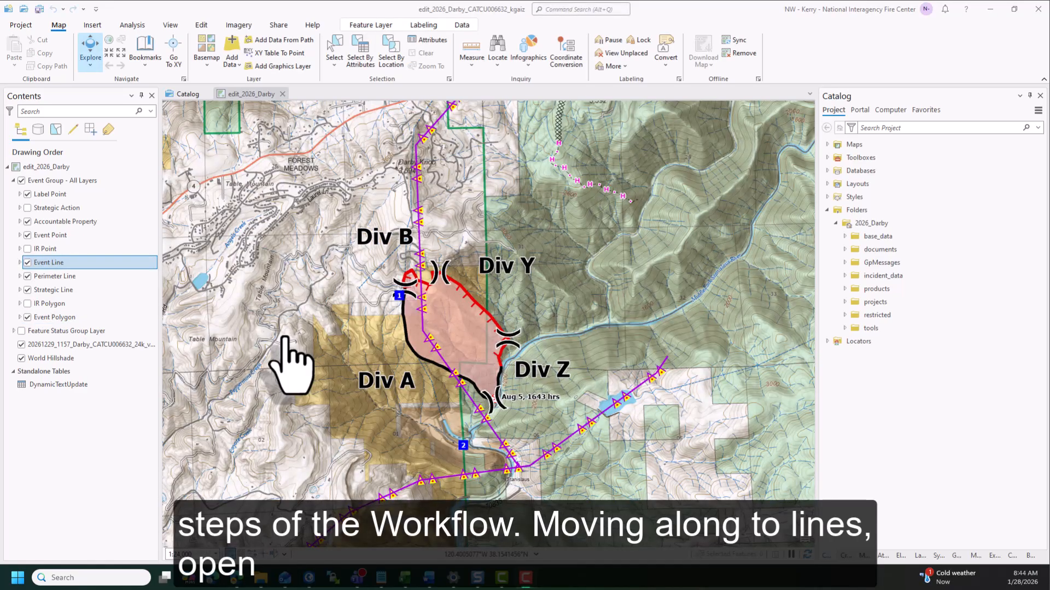
Open the attribute table of the Event Line layer and select all six records
{"action": "right_click", "coordinate": [82, 263]}
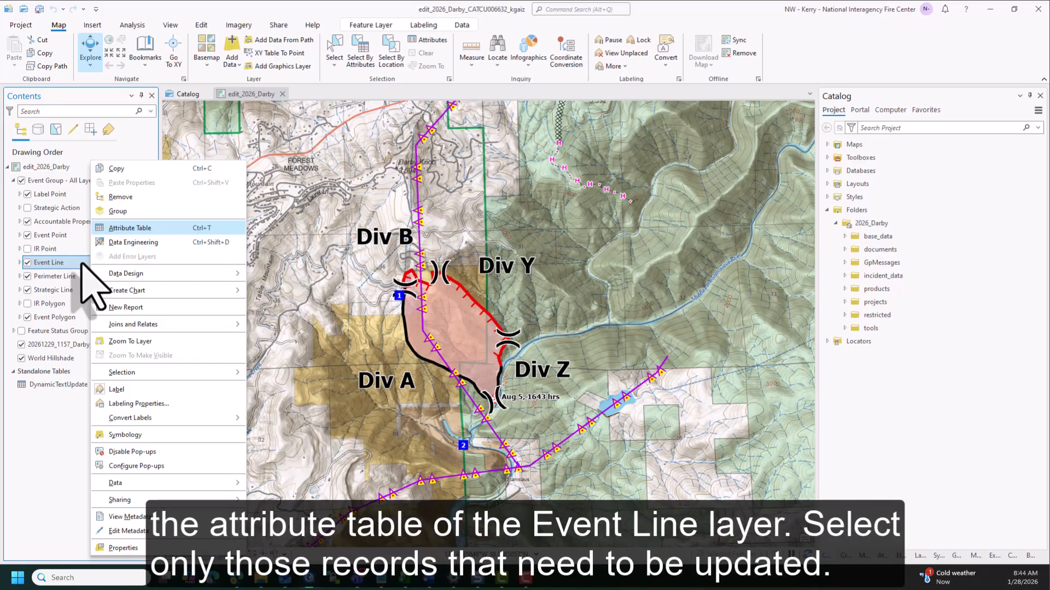
{"action": "left_click", "coordinate": [171, 229]}
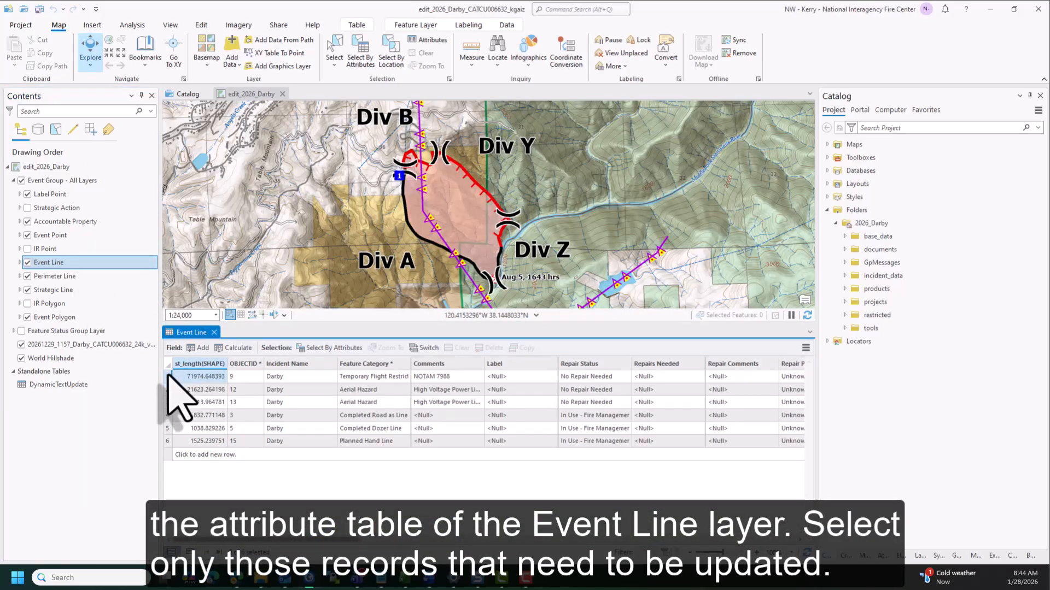
{"action": "left_click_drag", "start_coordinate": [168, 376], "coordinate": [164, 455]}
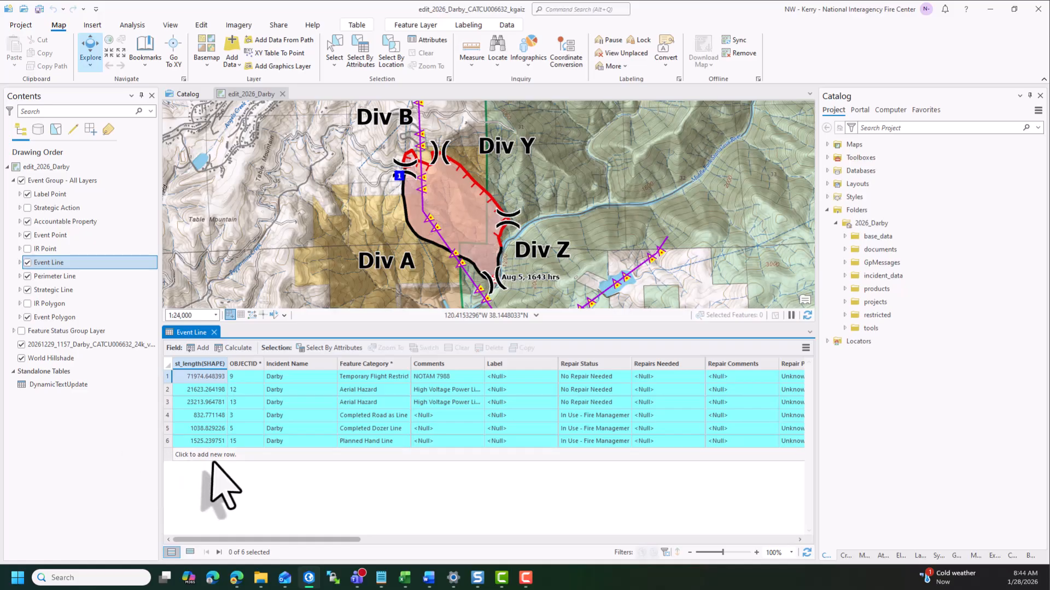
Calculate the Length Feet field for the selected event lines as Length (geodesic) in International Feet, using the current map's coordinate system
{"action": "left_click_drag", "start_coordinate": [228, 541], "coordinate": [517, 543]}
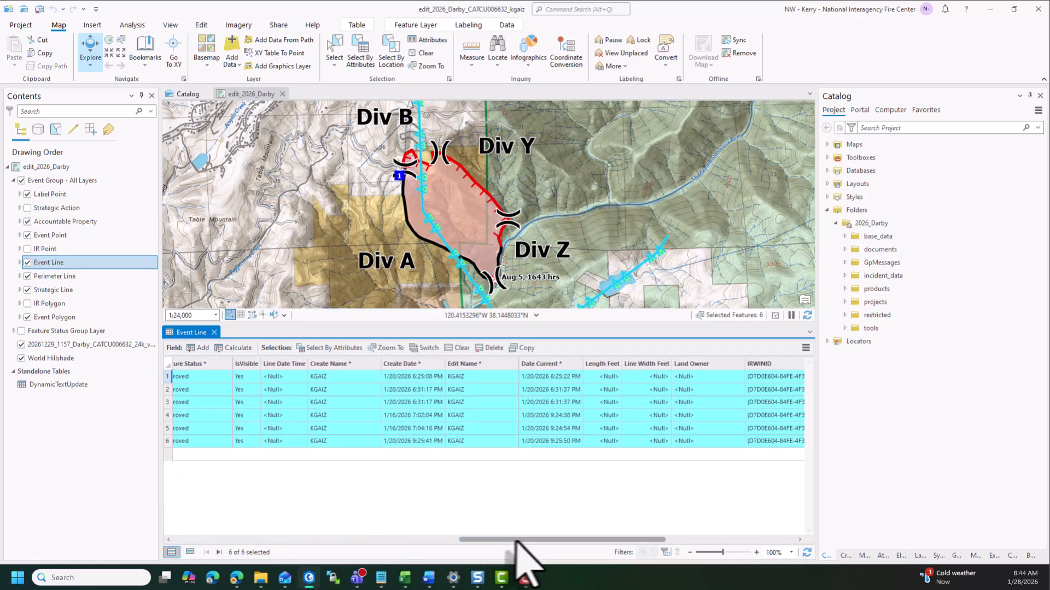
{"action": "right_click", "coordinate": [615, 363]}
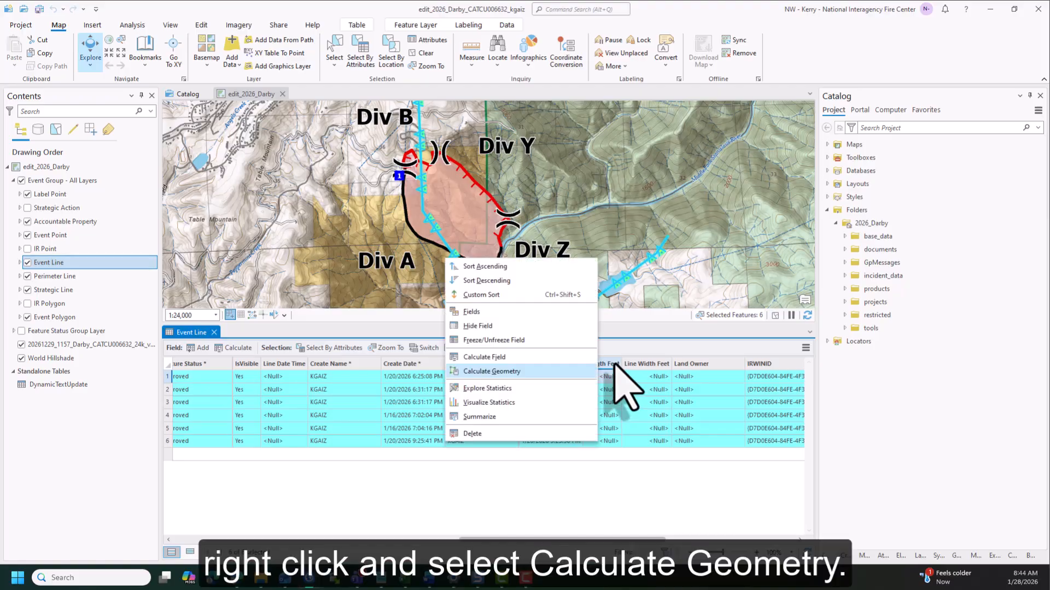
{"action": "left_click", "coordinate": [541, 372]}
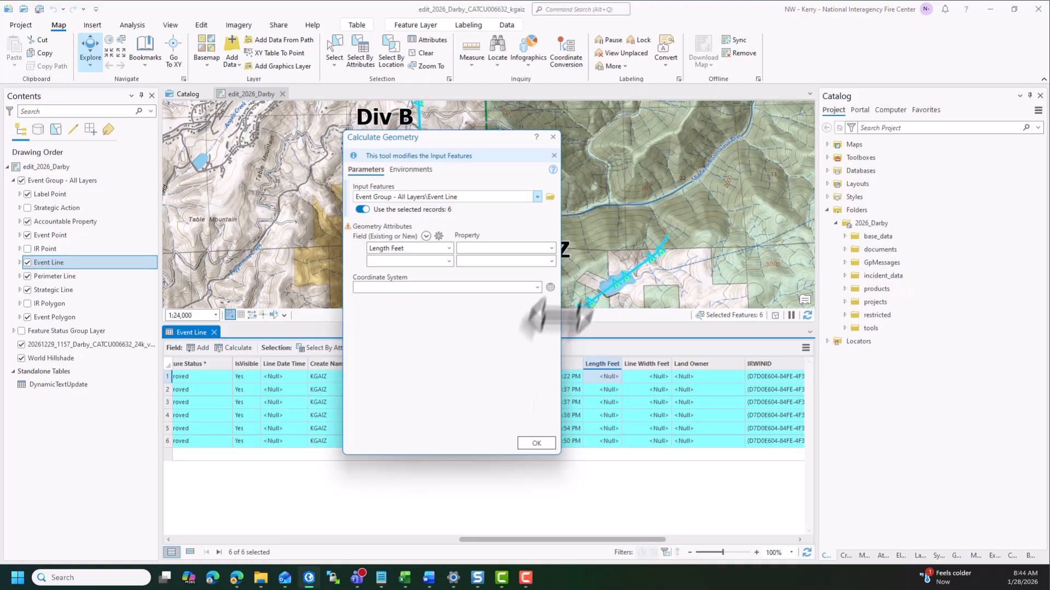
{"action": "left_click", "coordinate": [551, 248]}
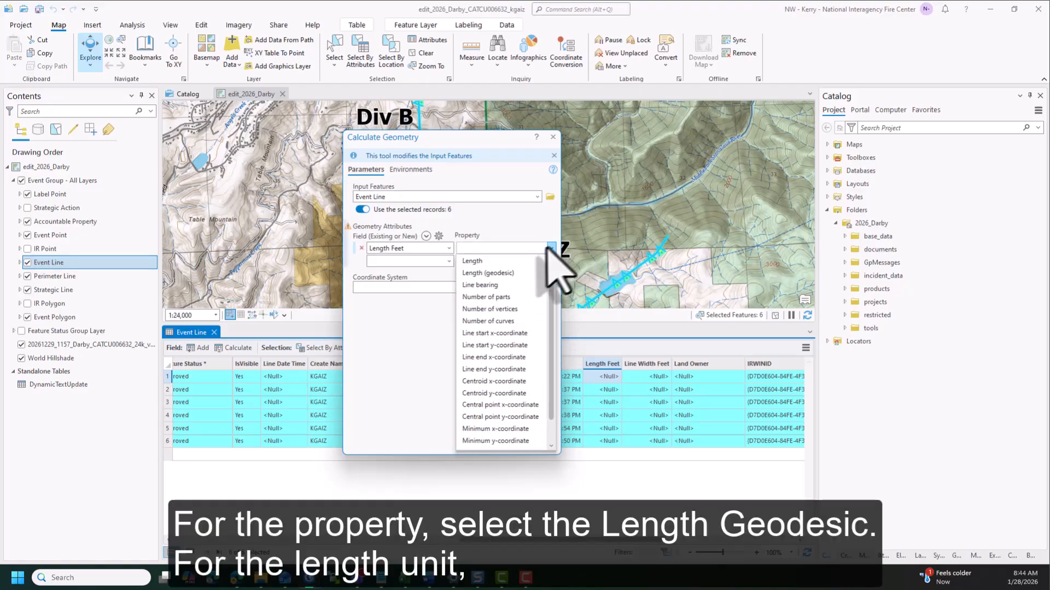
{"action": "left_click", "coordinate": [531, 274]}
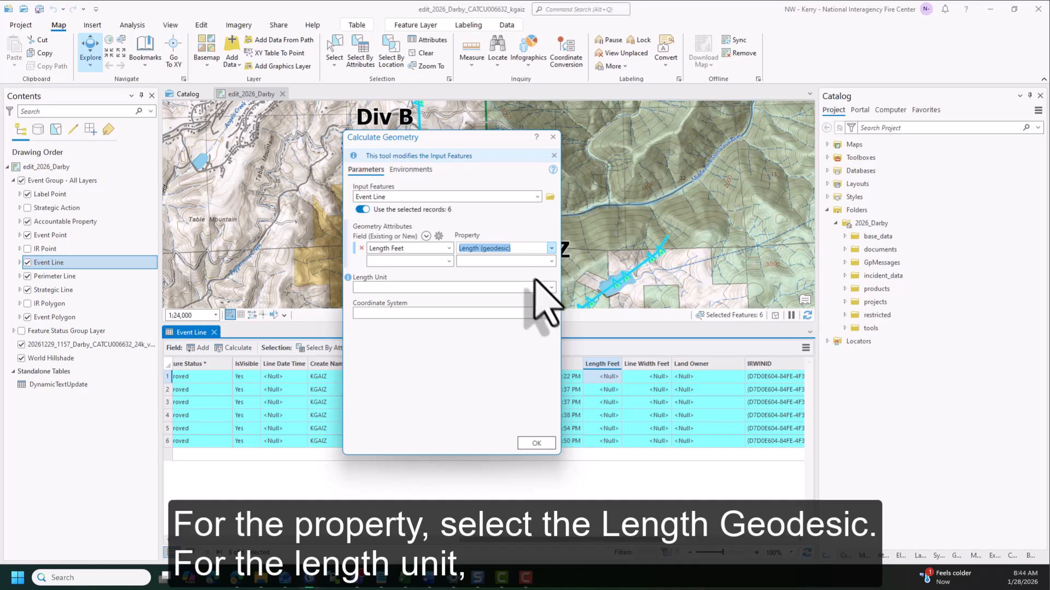
{"action": "left_click", "coordinate": [551, 287]}
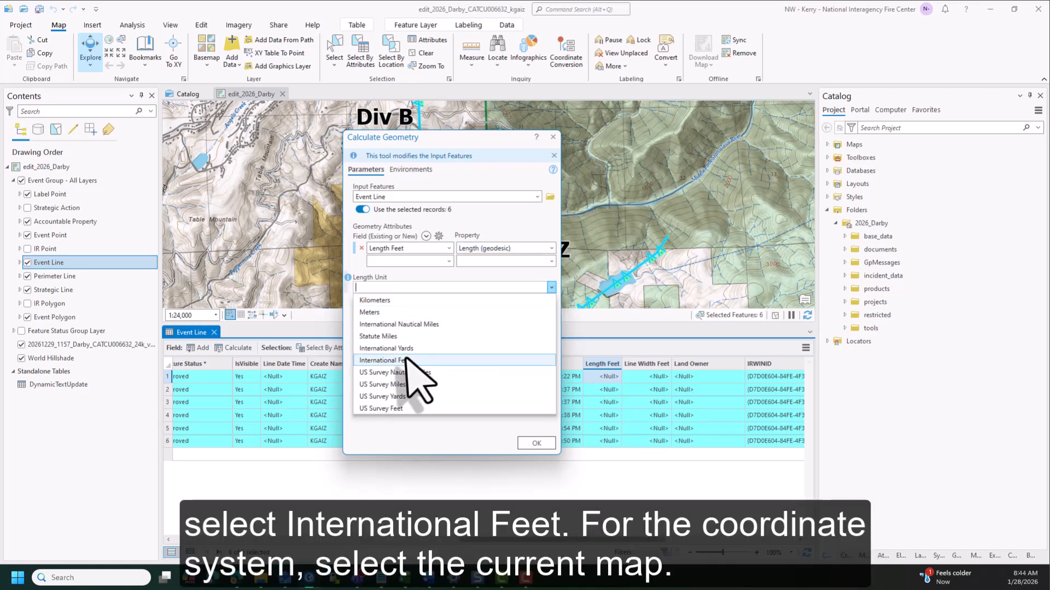
{"action": "left_click", "coordinate": [405, 360]}
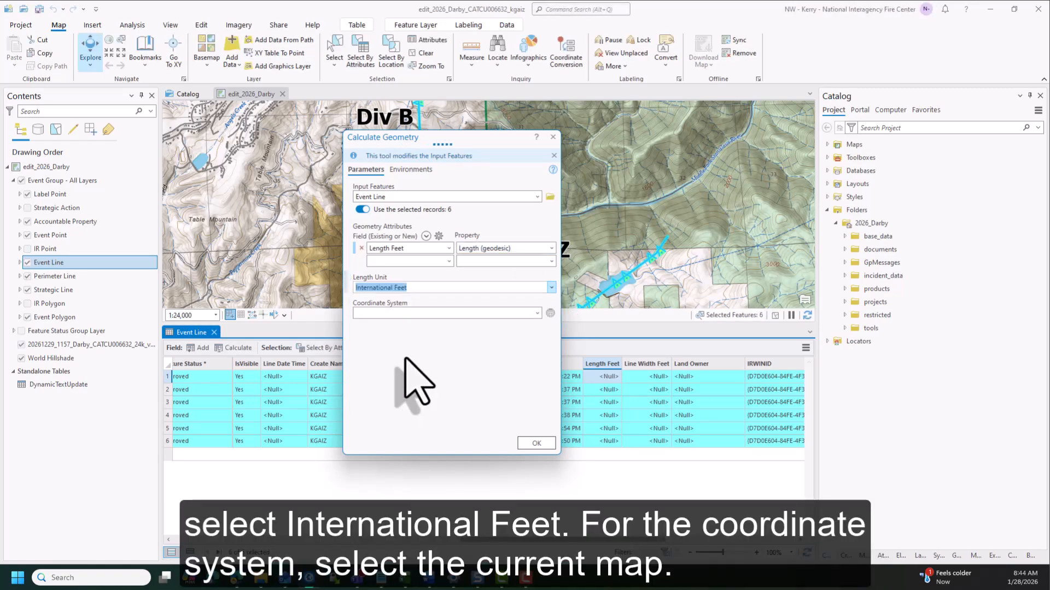
{"action": "left_click", "coordinate": [537, 313]}
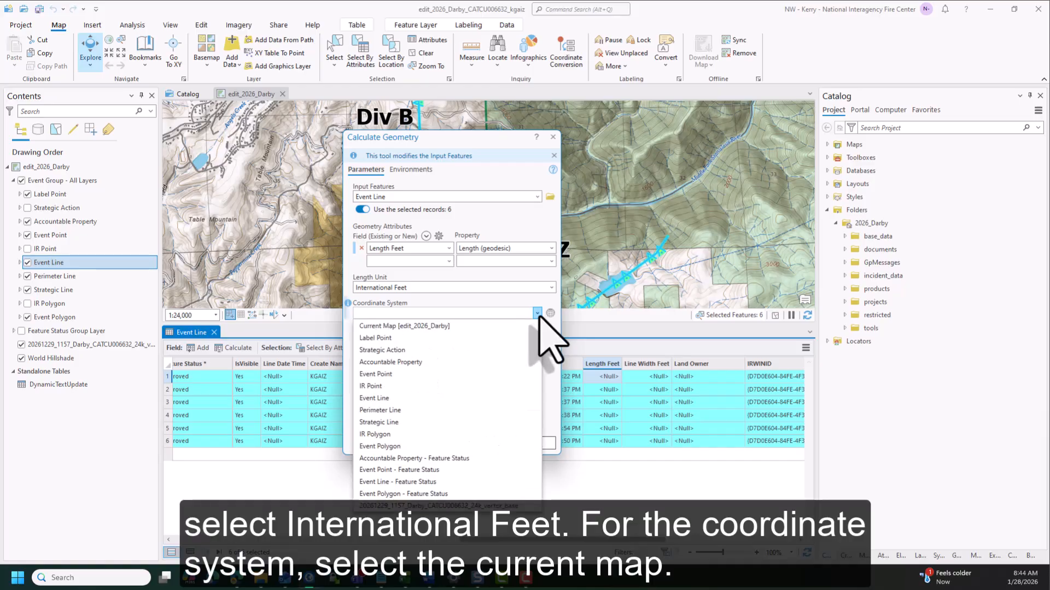
{"action": "left_click", "coordinate": [510, 326]}
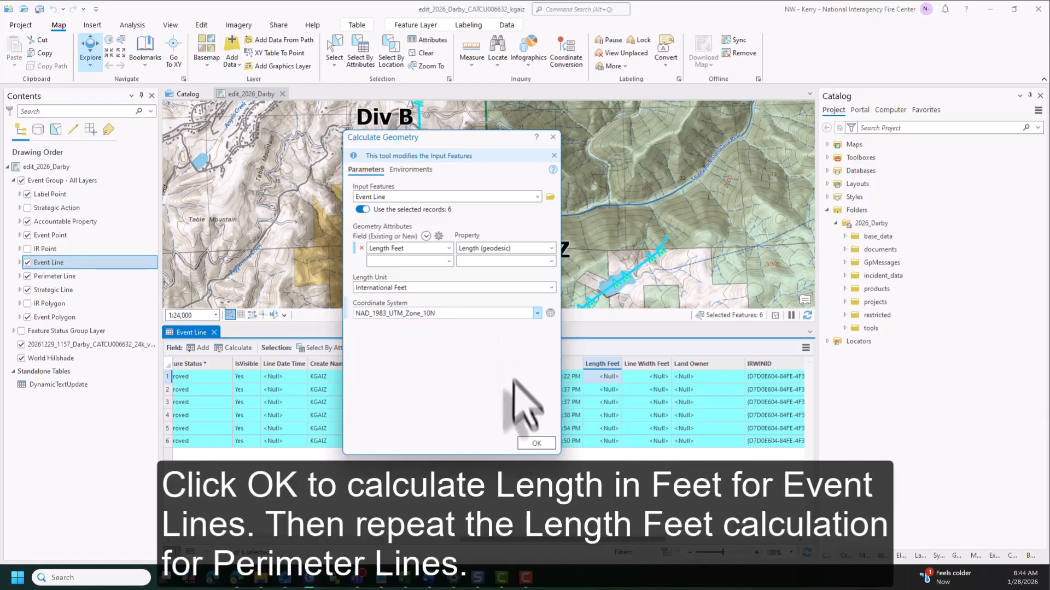
{"action": "left_click", "coordinate": [536, 444]}
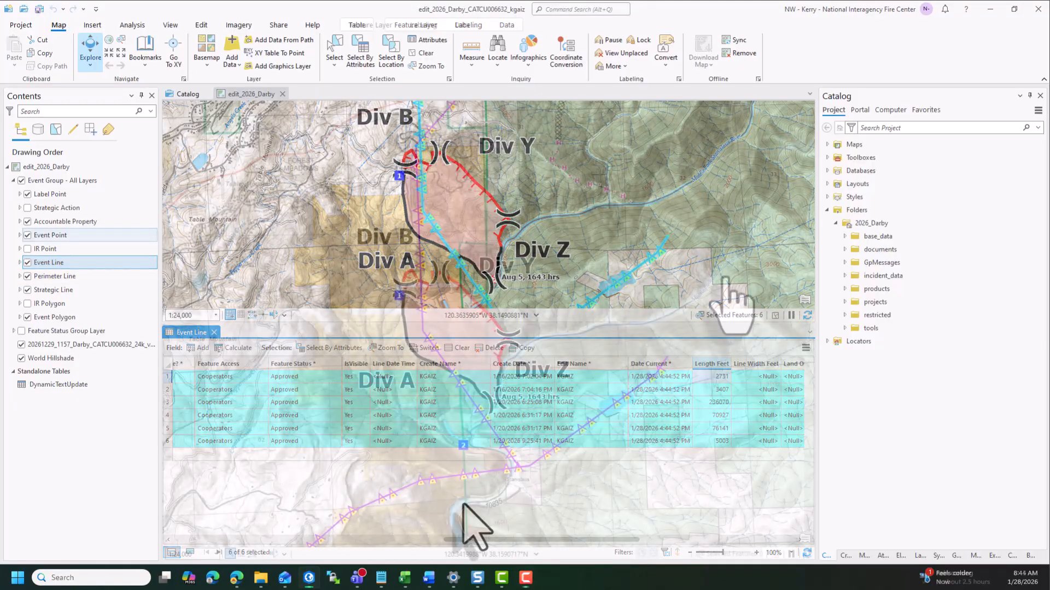
Open the attribute table of the Event Point layer and select all eight records
{"action": "right_click", "coordinate": [120, 236]}
{"action": "left_click", "coordinate": [152, 203]}
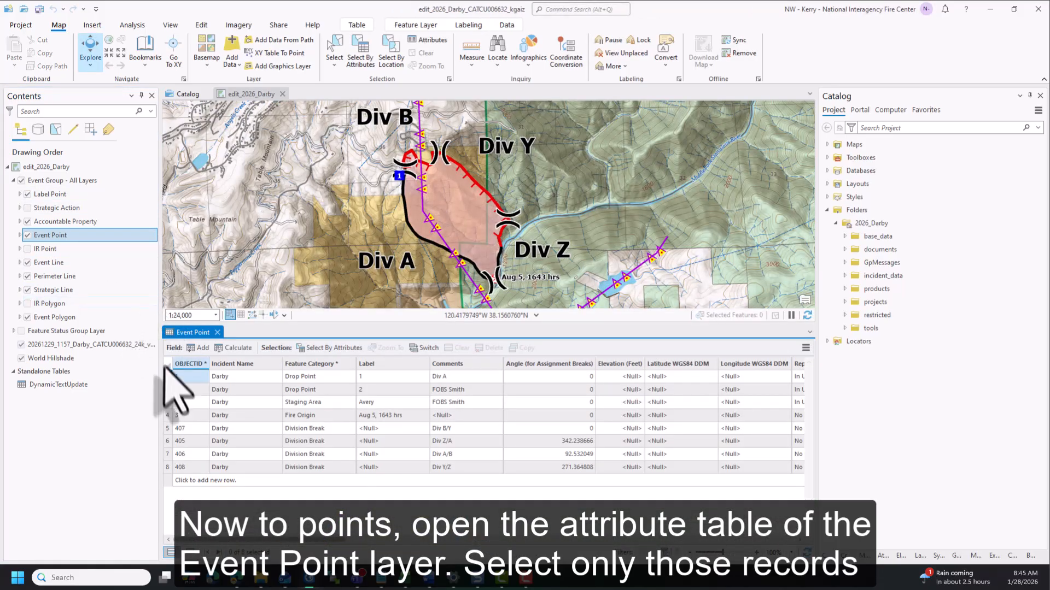
{"action": "left_click", "coordinate": [169, 377]}
{"action": "left_click", "coordinate": [168, 440], "text": "shift"}
{"action": "left_click", "coordinate": [168, 467], "text": "shift"}
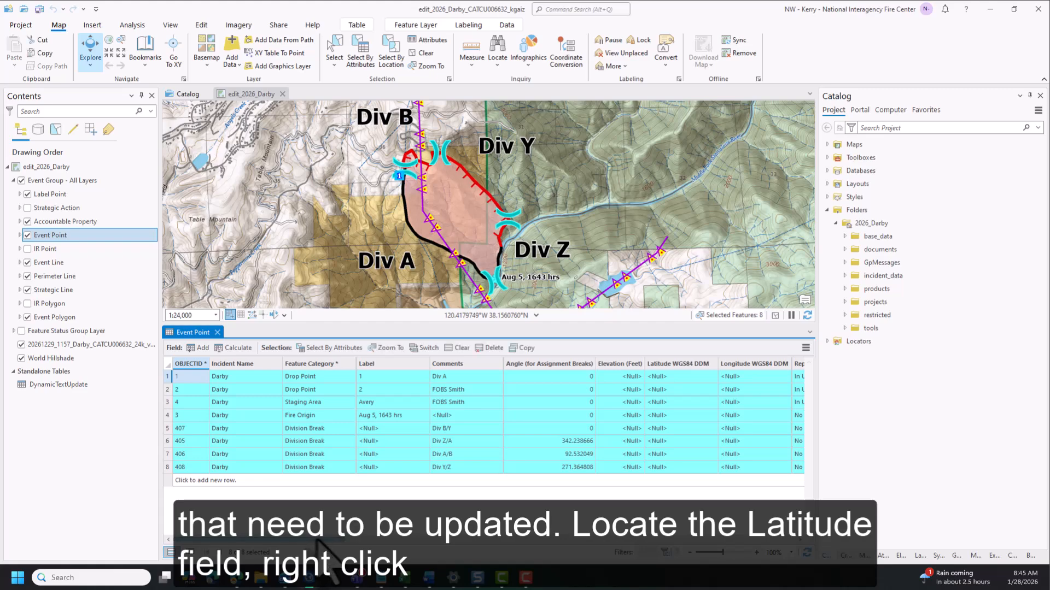
Start a Calculate Field operation on the Latitude WGS84 DDM field for the selected event points
{"action": "left_click_drag", "start_coordinate": [315, 539], "coordinate": [341, 540]}
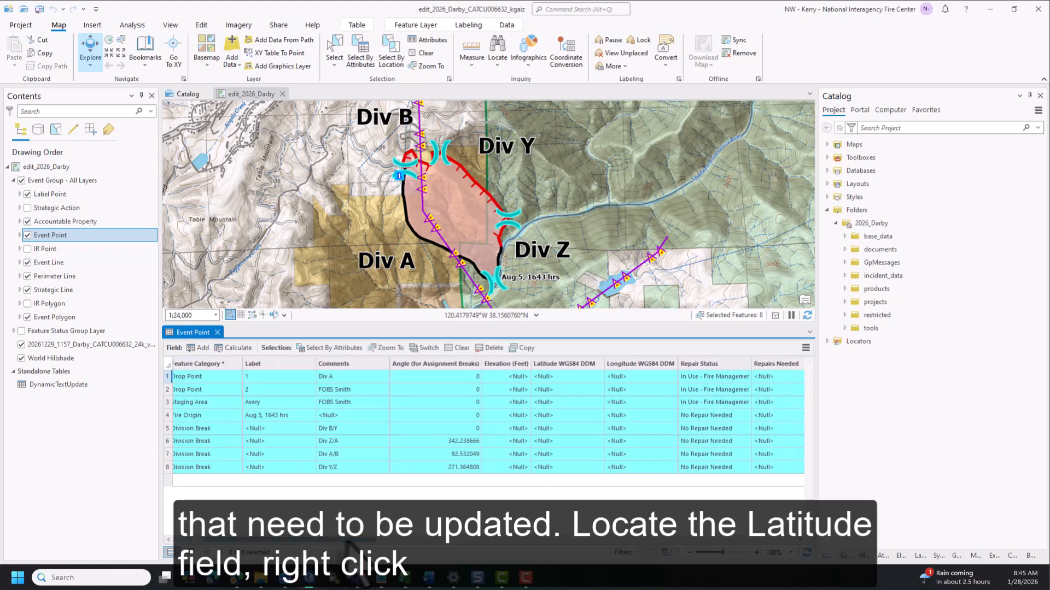
{"action": "right_click", "coordinate": [575, 364]}
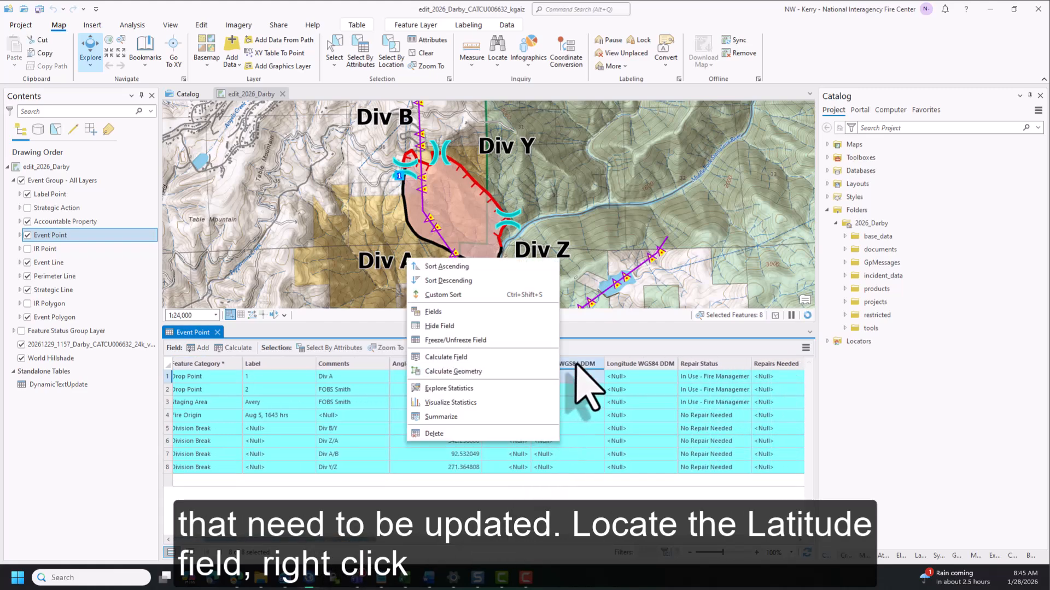
{"action": "left_click", "coordinate": [520, 357]}
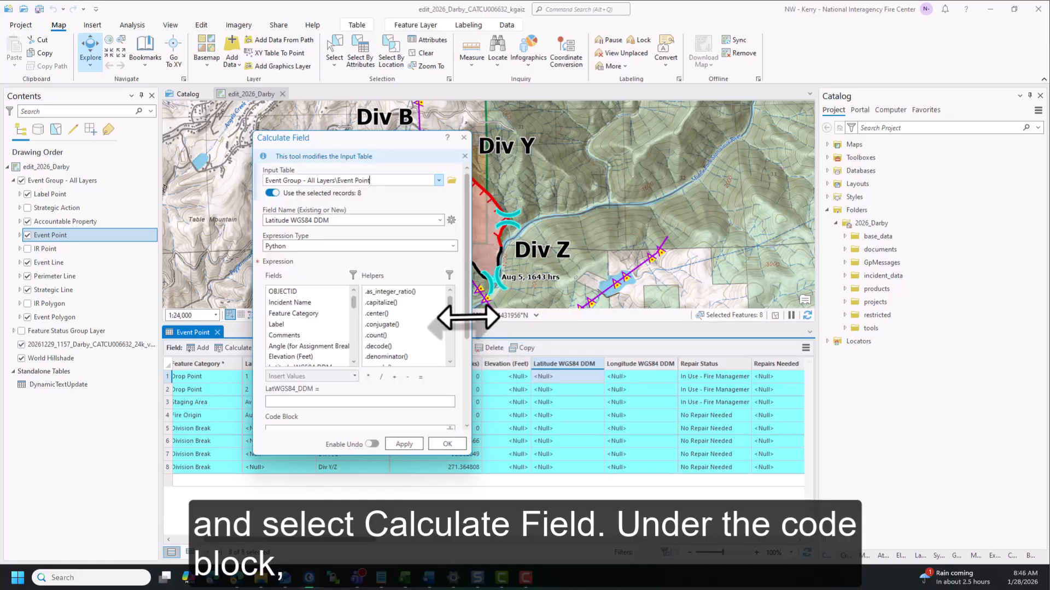
Import the calculate_Lat.cal expression from the 2026_Darby tools folder and run the Latitude WGS84 DDM calculation on the selected event points
{"action": "left_click_drag", "start_coordinate": [466, 323], "coordinate": [463, 427]}
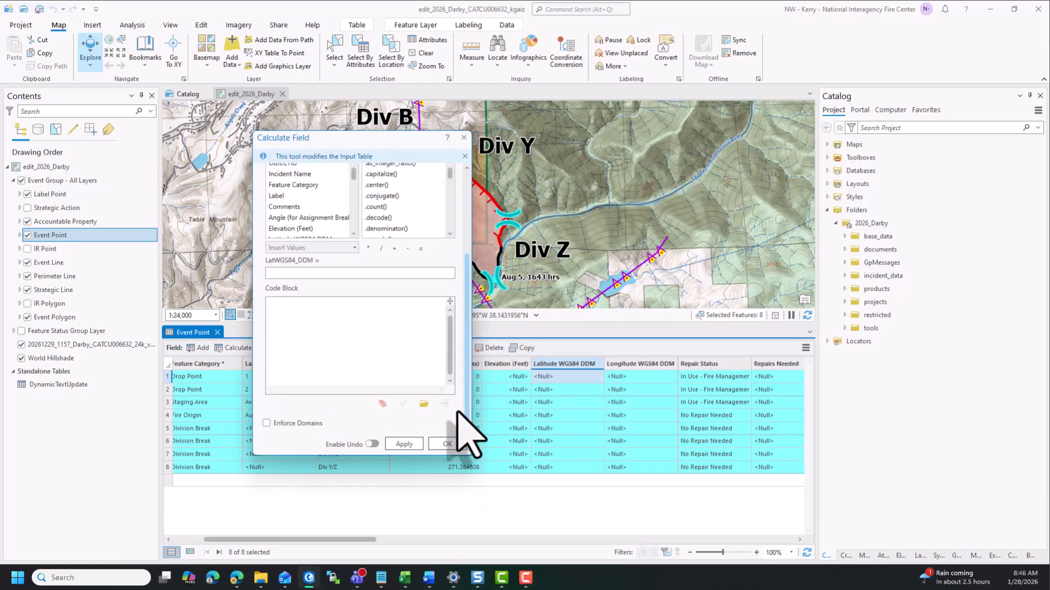
{"action": "left_click", "coordinate": [425, 404]}
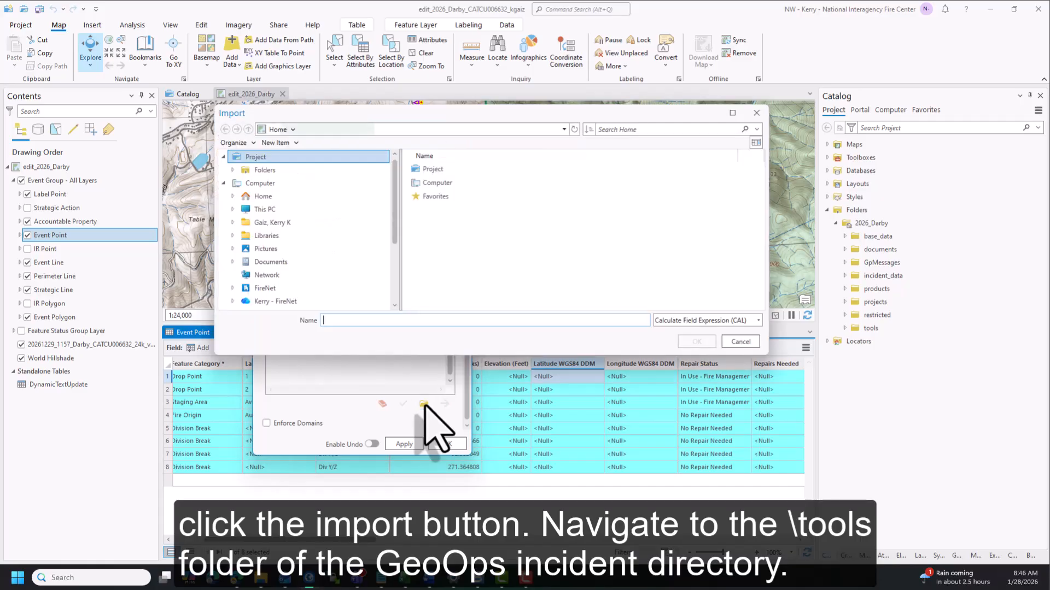
{"action": "left_click", "coordinate": [283, 170]}
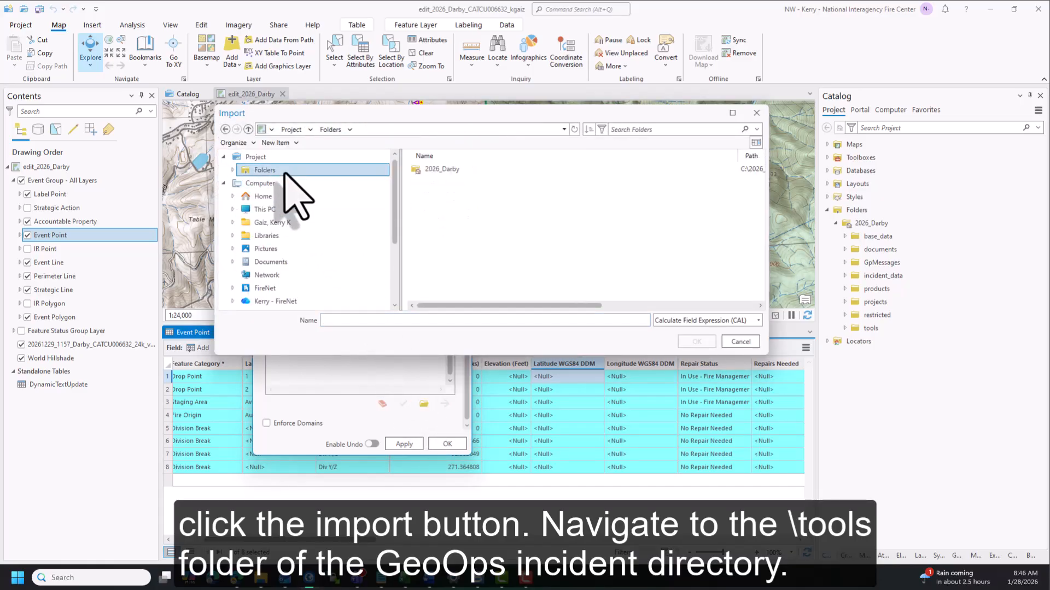
{"action": "double_click", "coordinate": [438, 169]}
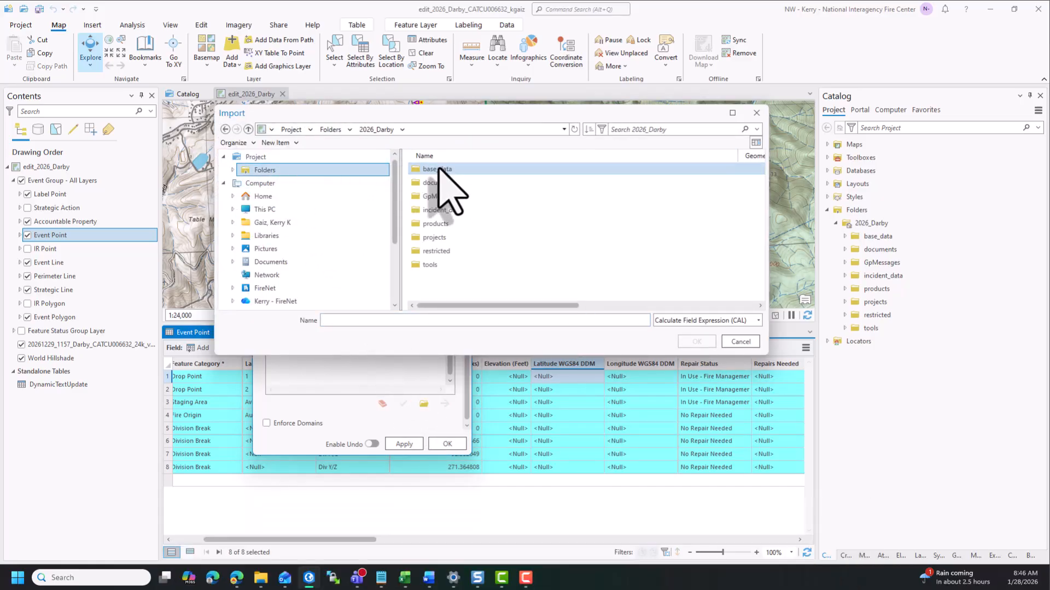
{"action": "double_click", "coordinate": [429, 265]}
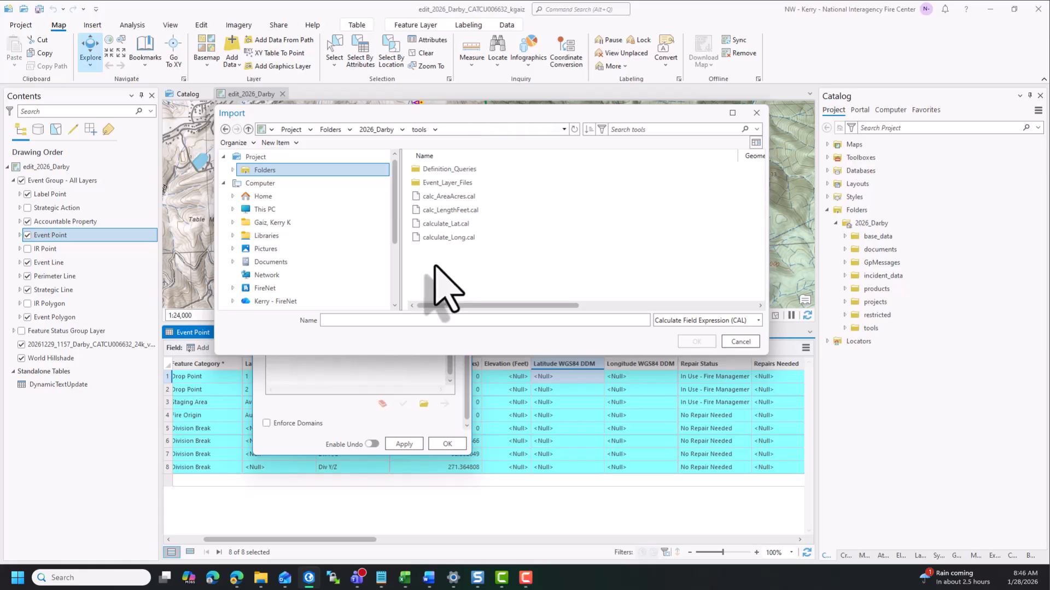
{"action": "left_click", "coordinate": [436, 224]}
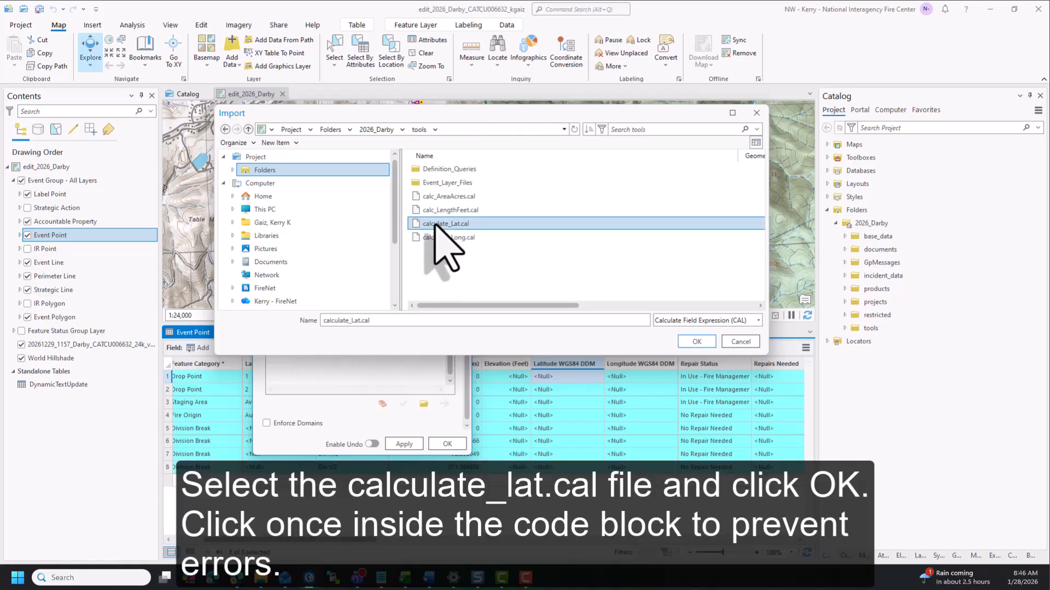
{"action": "left_click", "coordinate": [684, 342]}
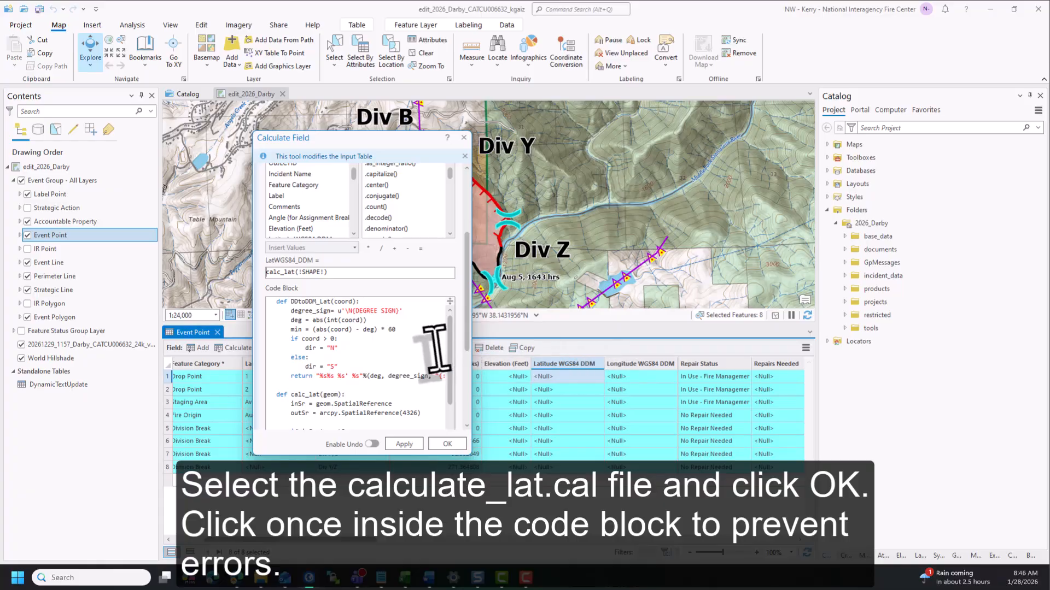
{"action": "left_click", "coordinate": [446, 444]}
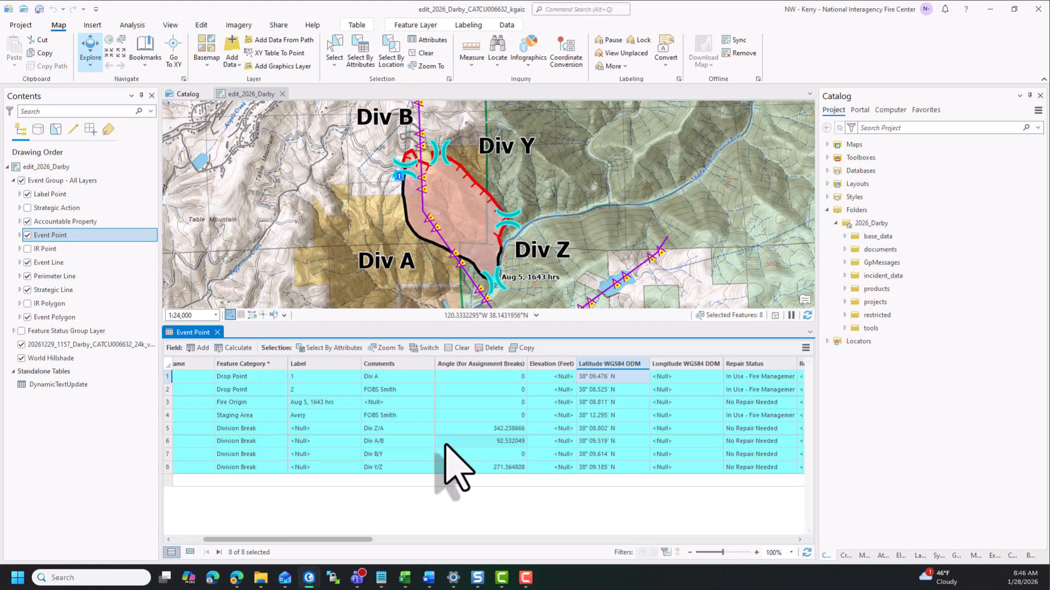
Calculate the Longitude WGS84 DDM field for the selected event points using the imported calculate_Long.cal expression from the tools folder
{"action": "left_click", "coordinate": [671, 365]}
{"action": "right_click", "coordinate": [671, 363]}
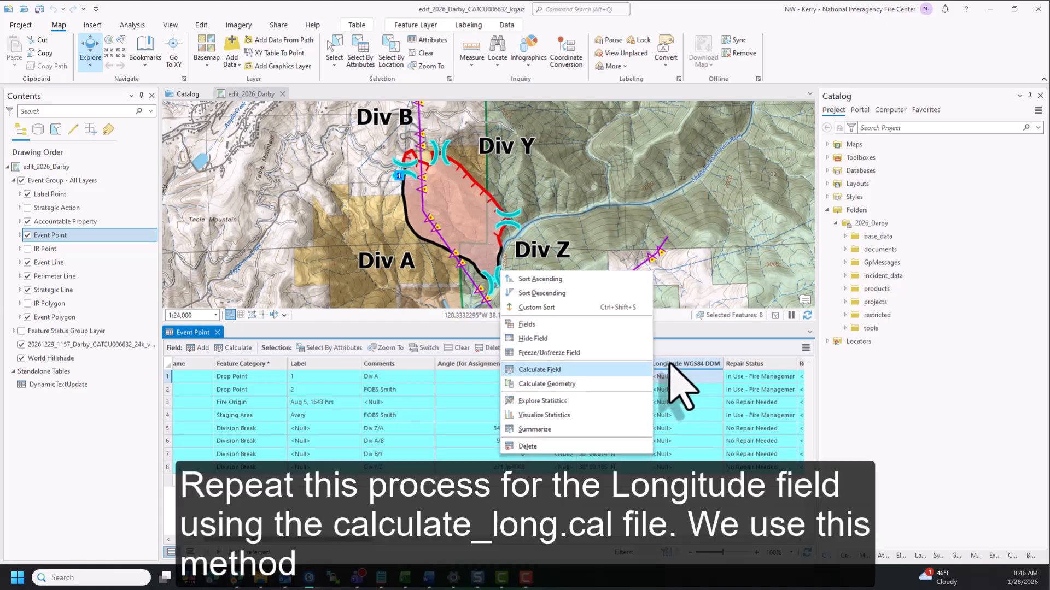
{"action": "left_click", "coordinate": [578, 369]}
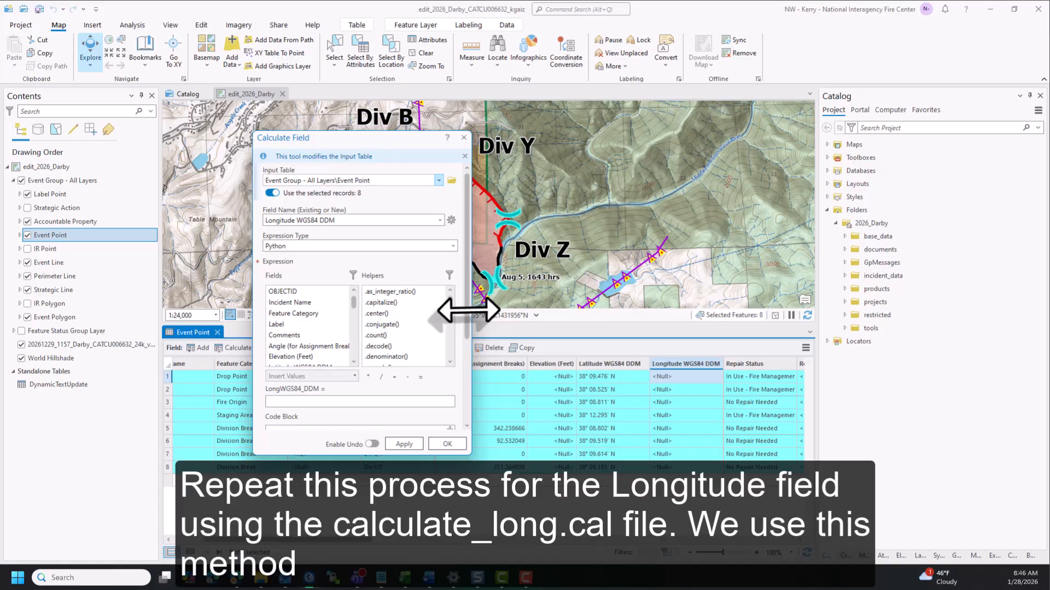
{"action": "left_click_drag", "start_coordinate": [469, 325], "coordinate": [469, 421]}
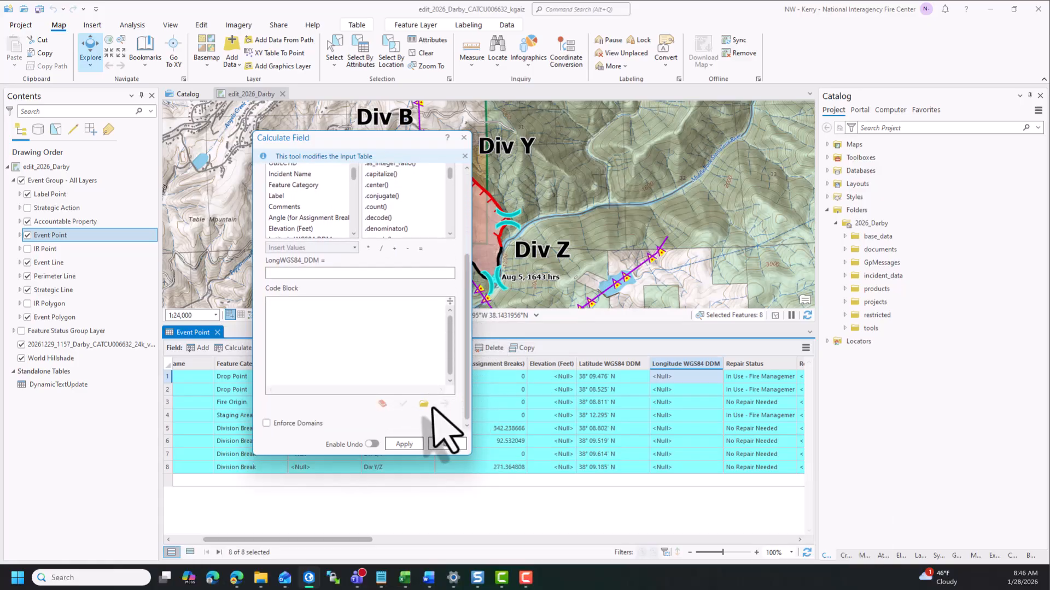
{"action": "left_click", "coordinate": [423, 405]}
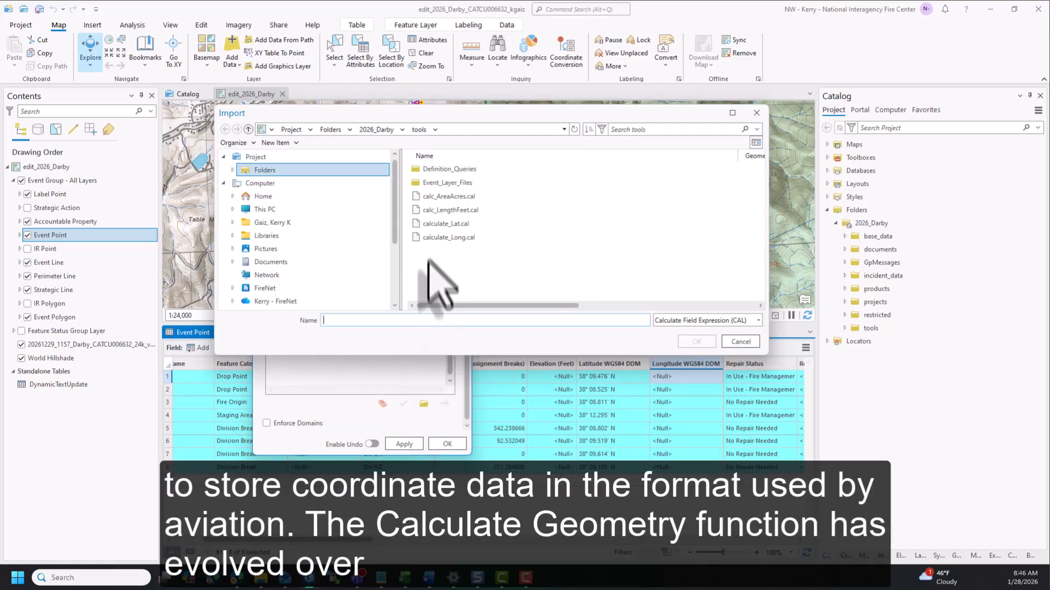
{"action": "left_click", "coordinate": [432, 238]}
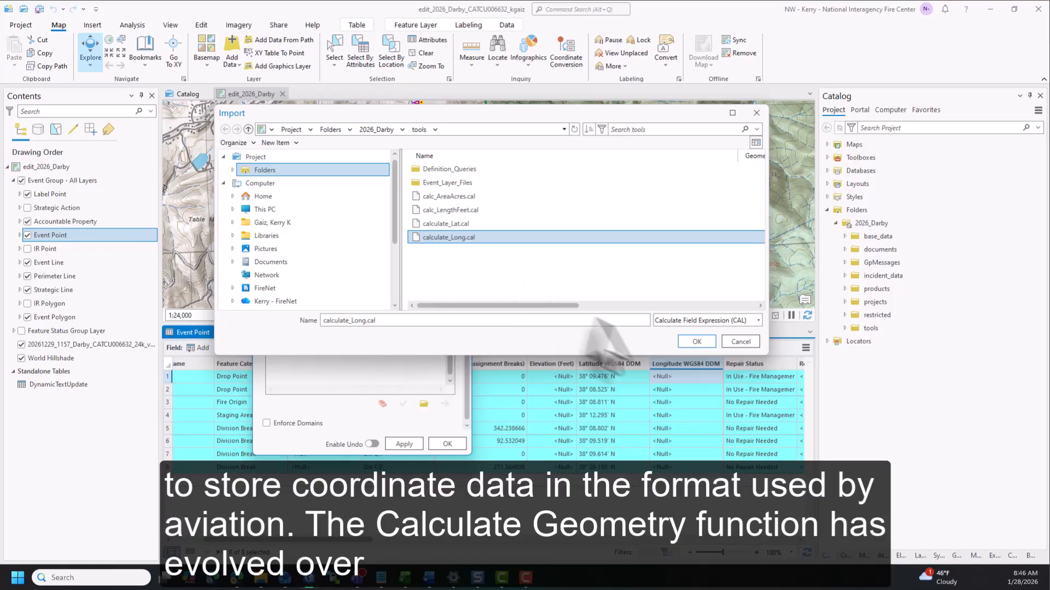
{"action": "left_click", "coordinate": [695, 341]}
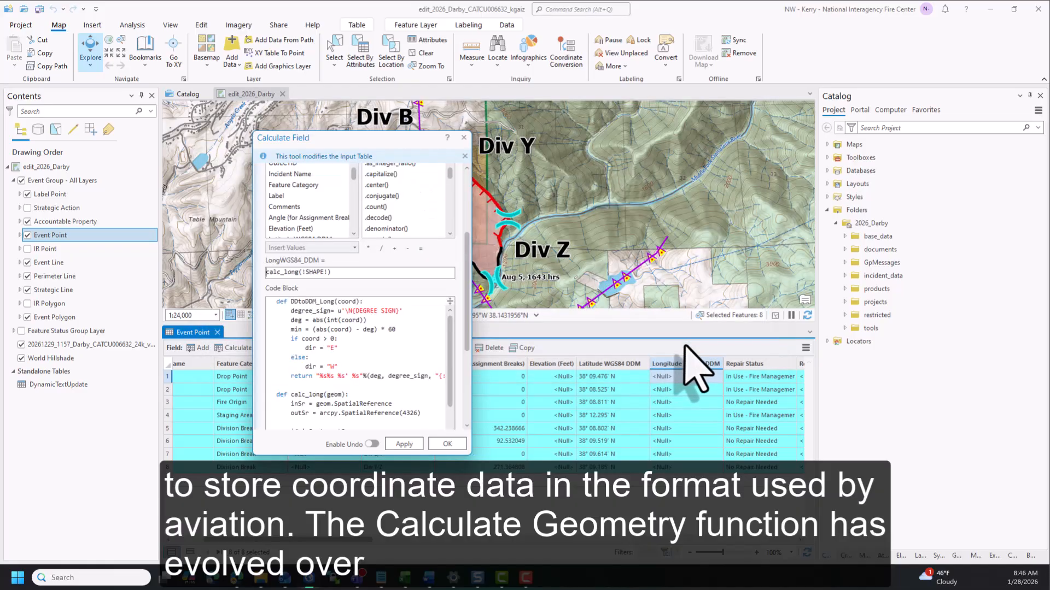
{"action": "left_click", "coordinate": [418, 350]}
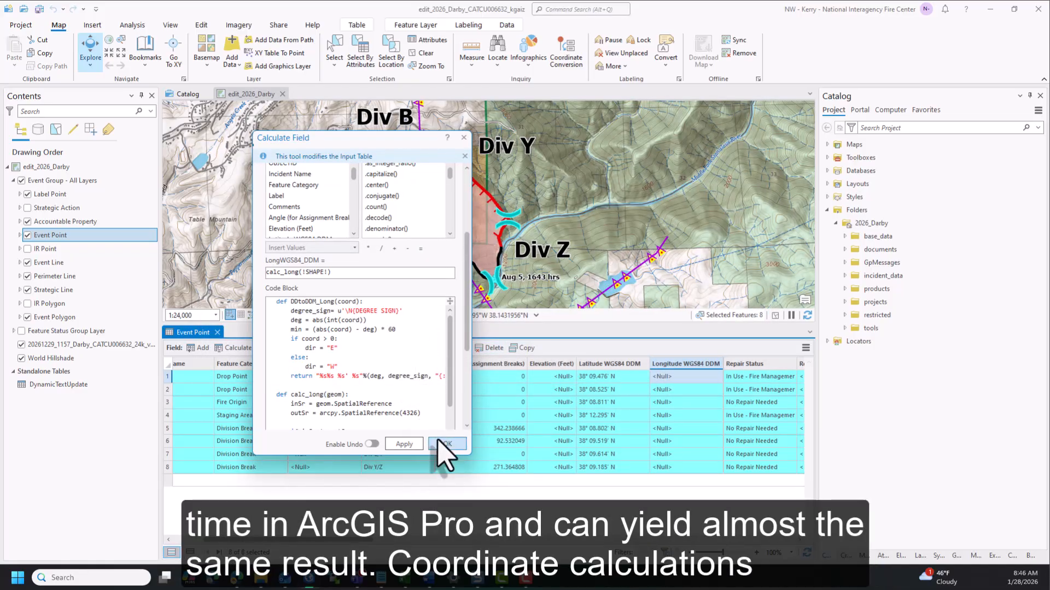
{"action": "left_click", "coordinate": [440, 445]}
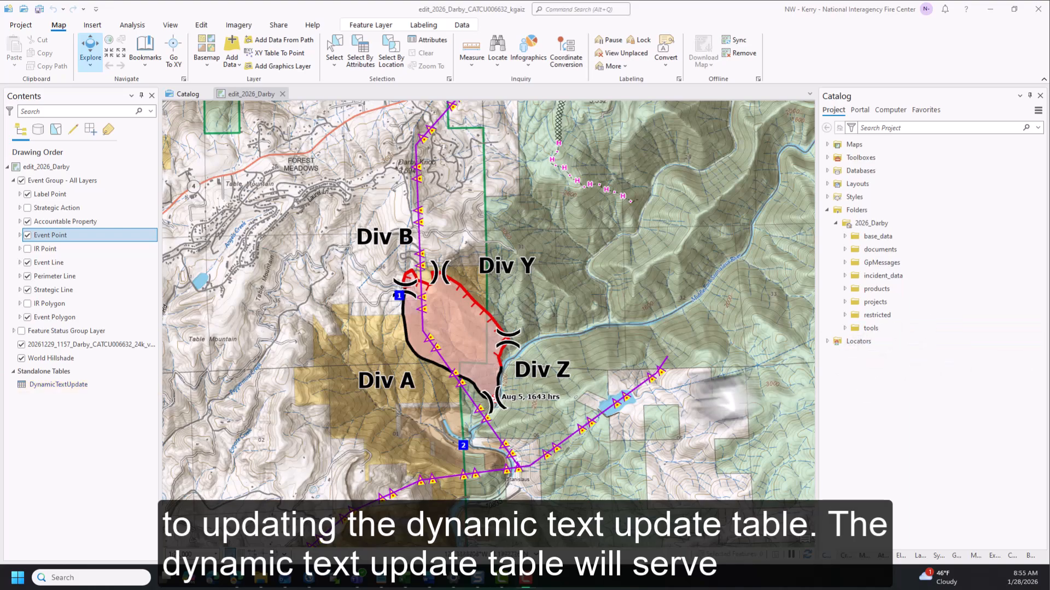
Open the DynamicTextUpdate standalone table and set the Darby record's Source Statement to "Acres from GPS"
{"action": "left_click", "coordinate": [75, 386]}
{"action": "right_click", "coordinate": [75, 388]}
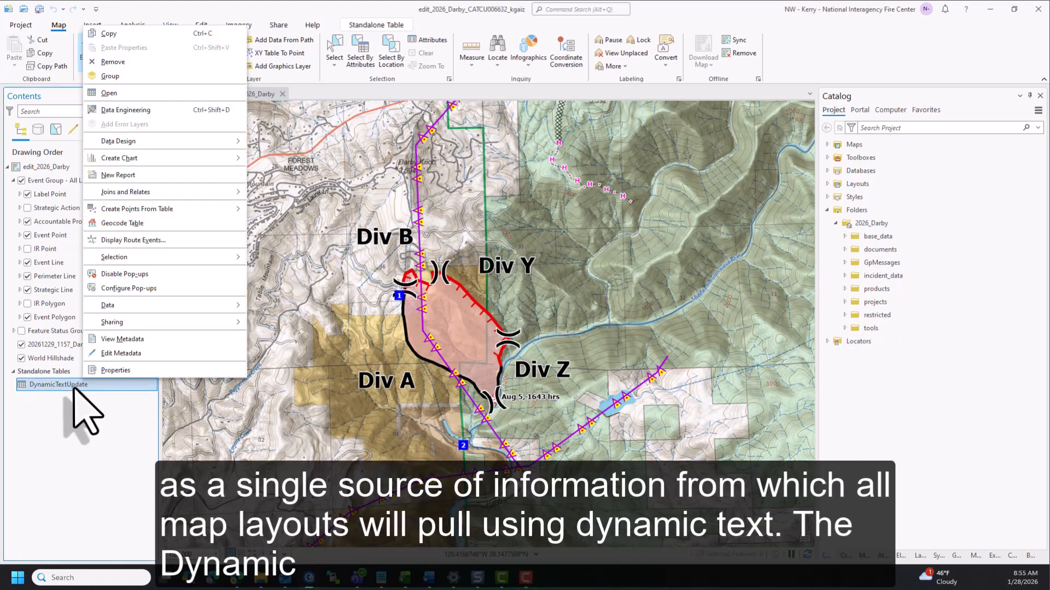
{"action": "left_click", "coordinate": [111, 105]}
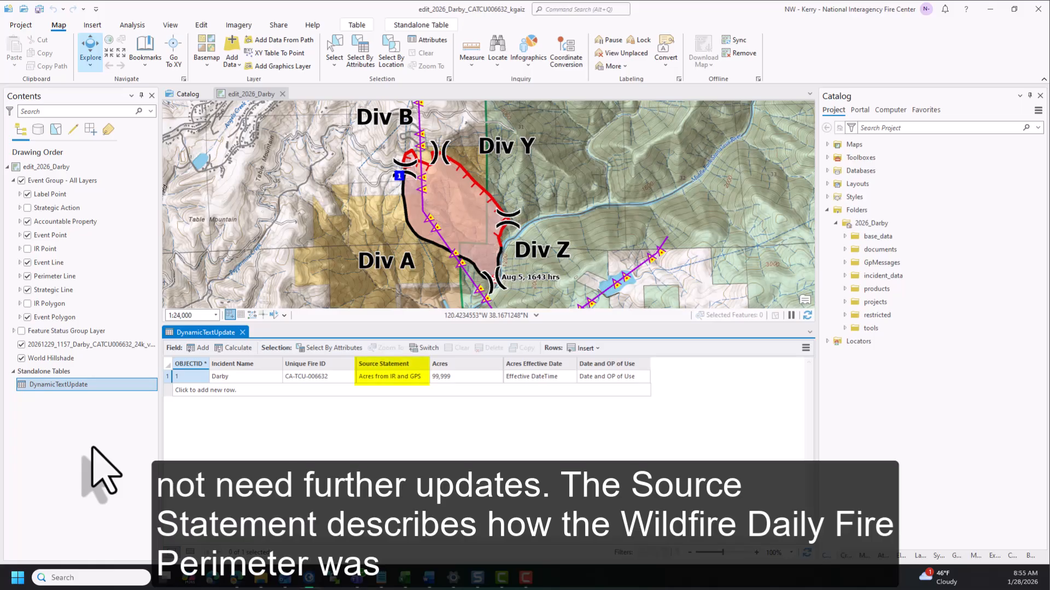
{"action": "left_click", "coordinate": [405, 377]}
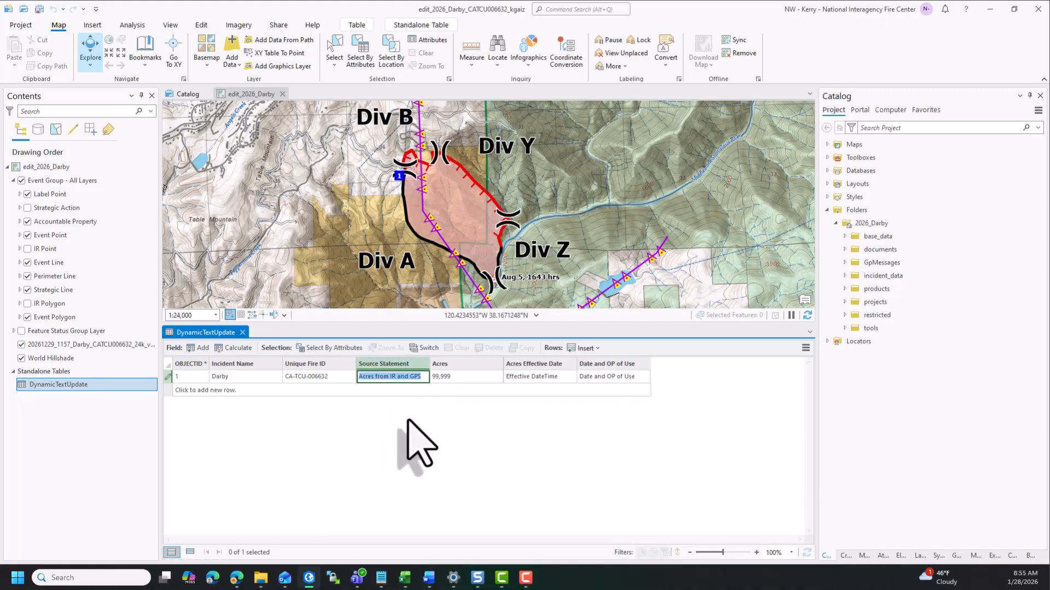
{"action": "type", "text": "Acres from GPS"}
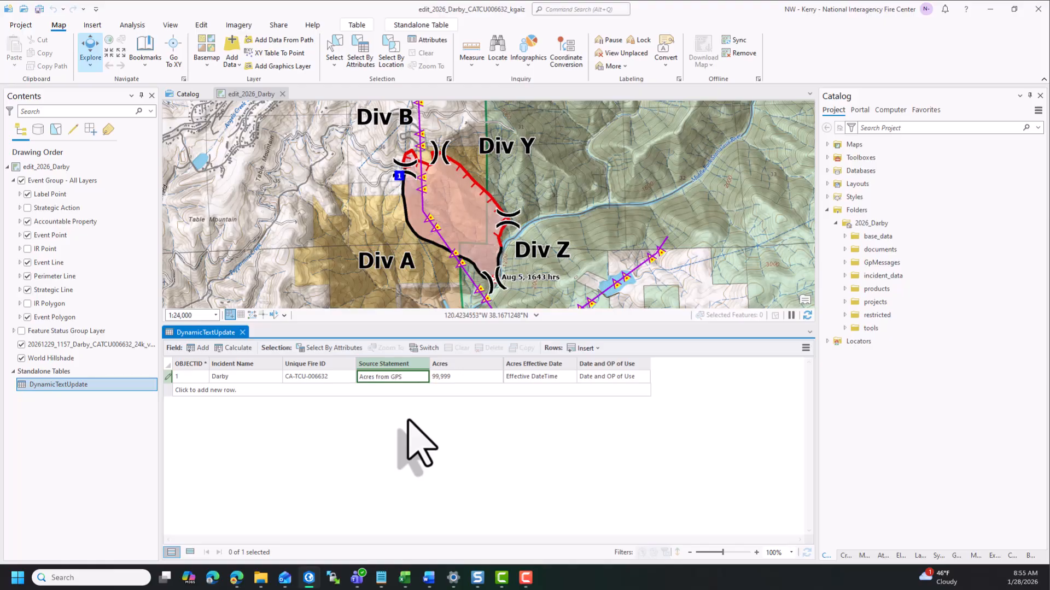
{"action": "key", "text": "Return"}
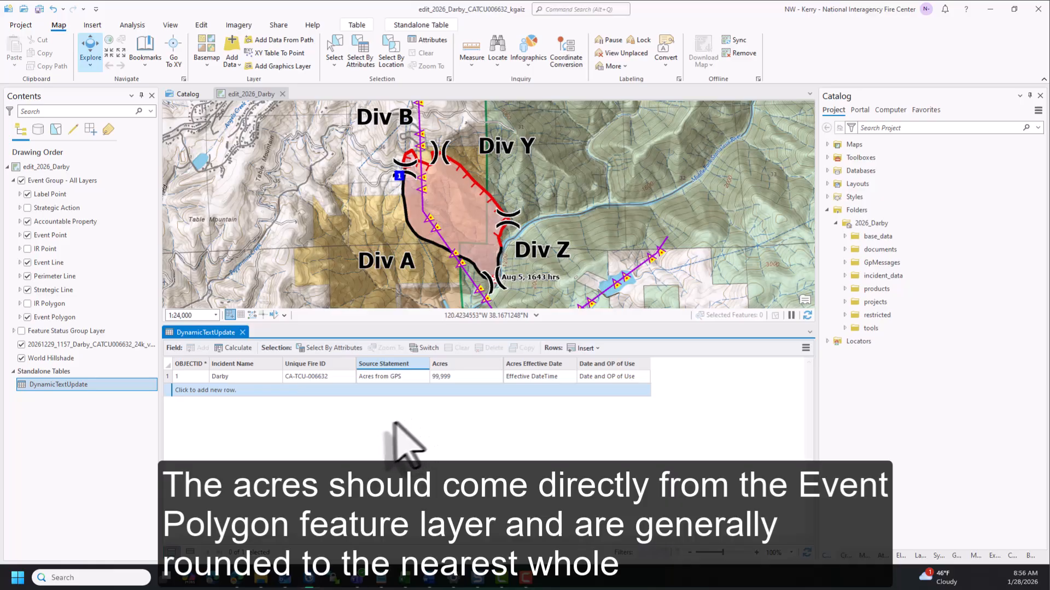
Look up the acreage in the Event Polygon attribute table and set Acres in the DynamicTextUpdate table to 269
{"action": "right_click", "coordinate": [82, 317]}
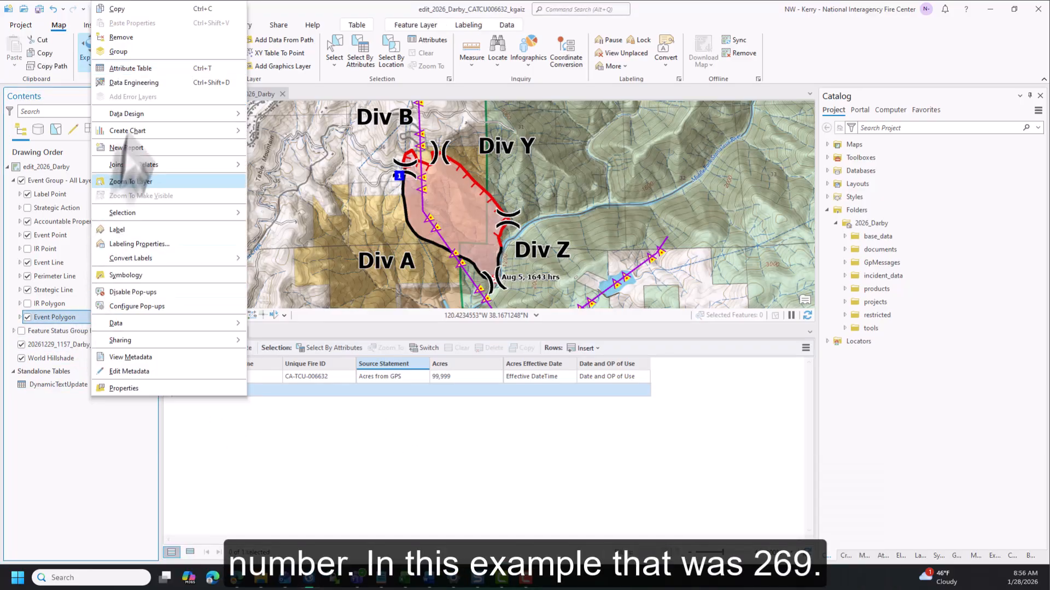
{"action": "left_click", "coordinate": [152, 67]}
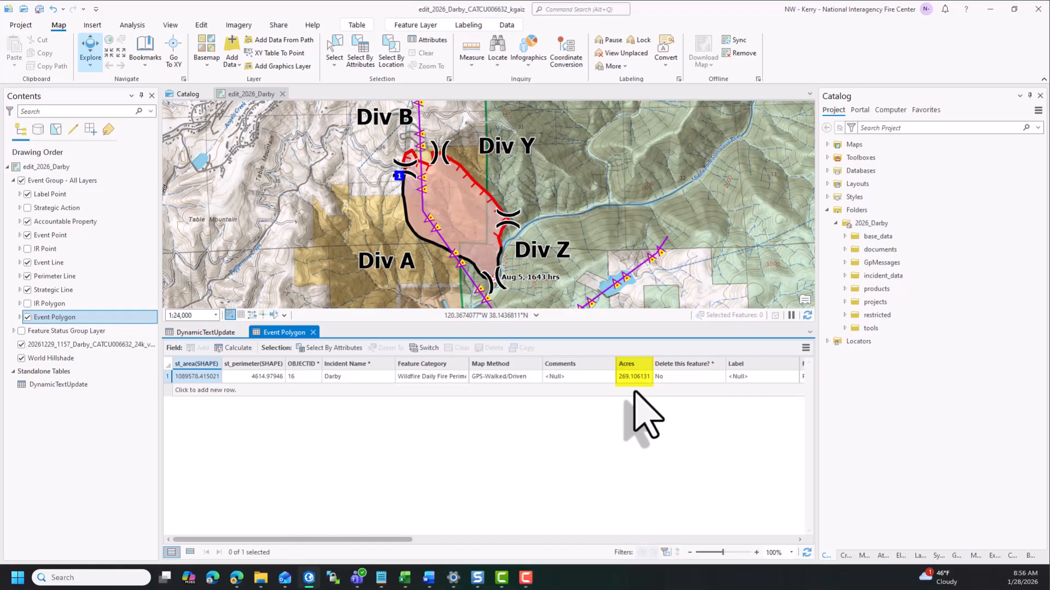
{"action": "left_click", "coordinate": [210, 333]}
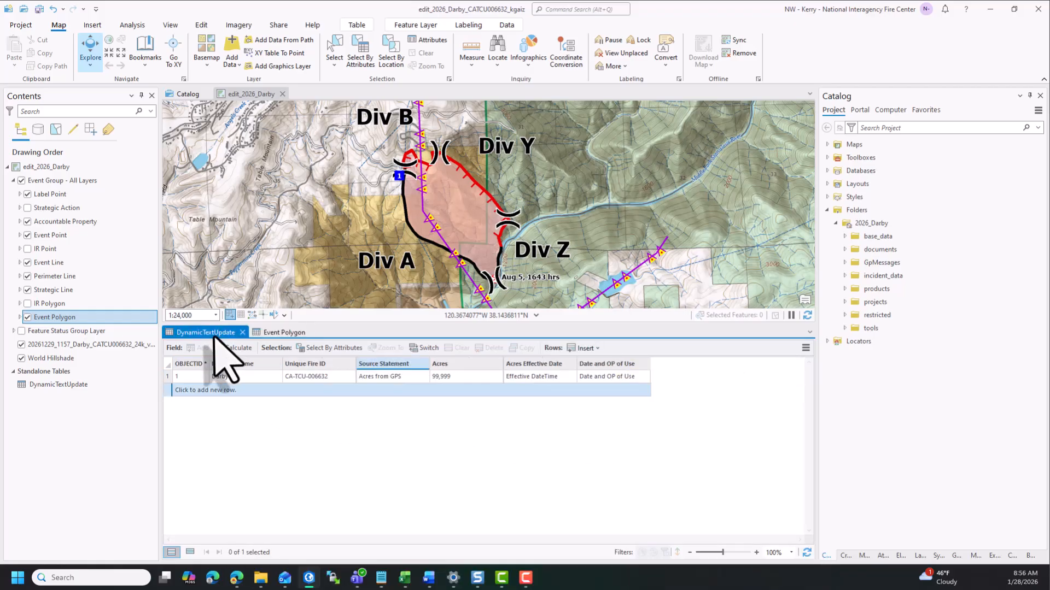
{"action": "double_click", "coordinate": [463, 378]}
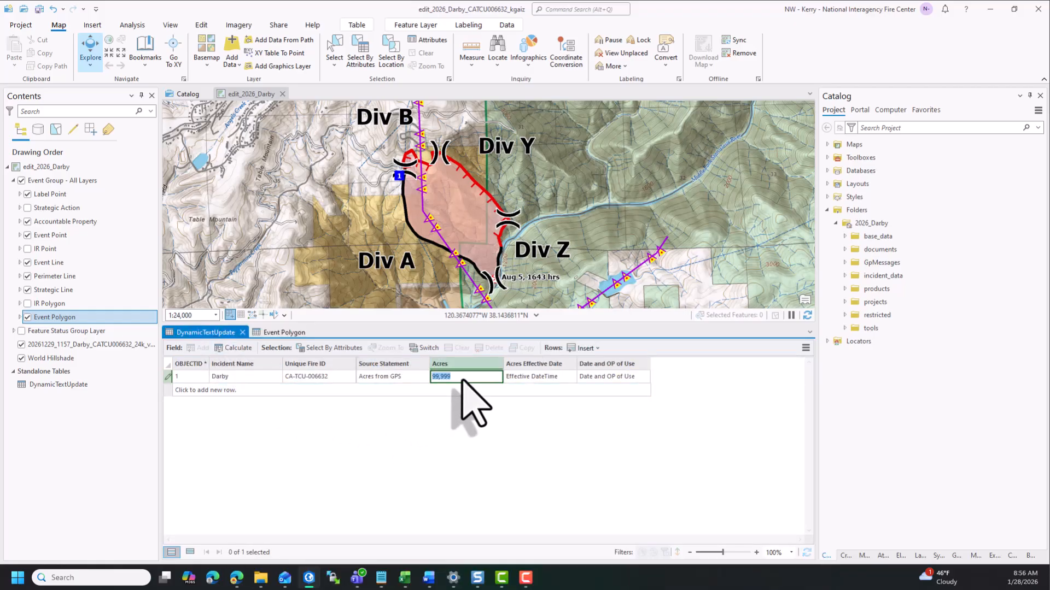
{"action": "type", "text": "269"}
{"action": "key", "text": "Return"}
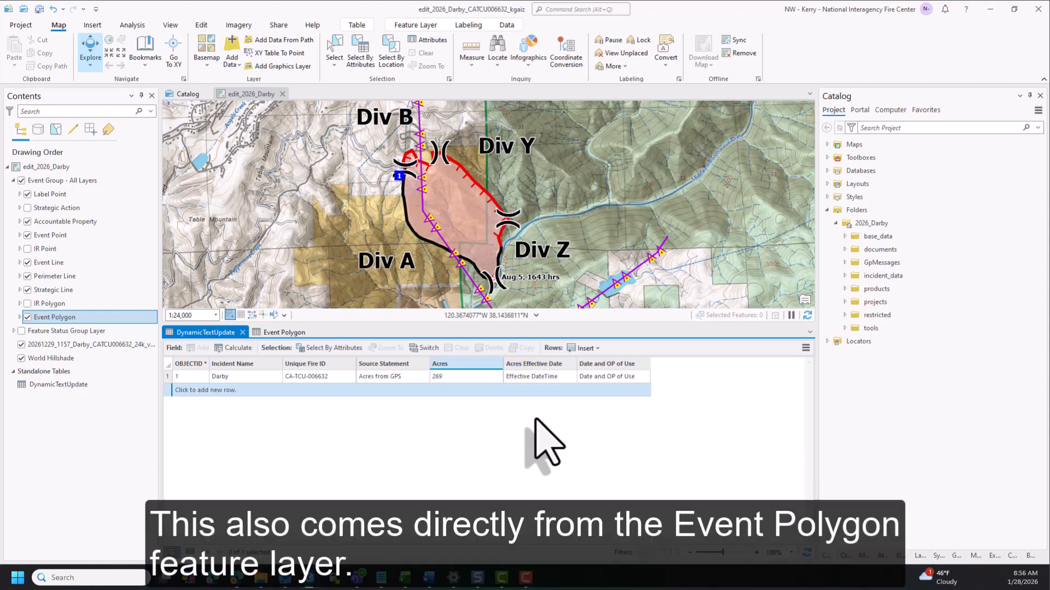
Check the Polygon Date Time in the Event Polygon table and set Acres Effective Date in DynamicTextUpdate to "8/5/2026 2000hrs"
{"action": "left_click", "coordinate": [291, 333]}
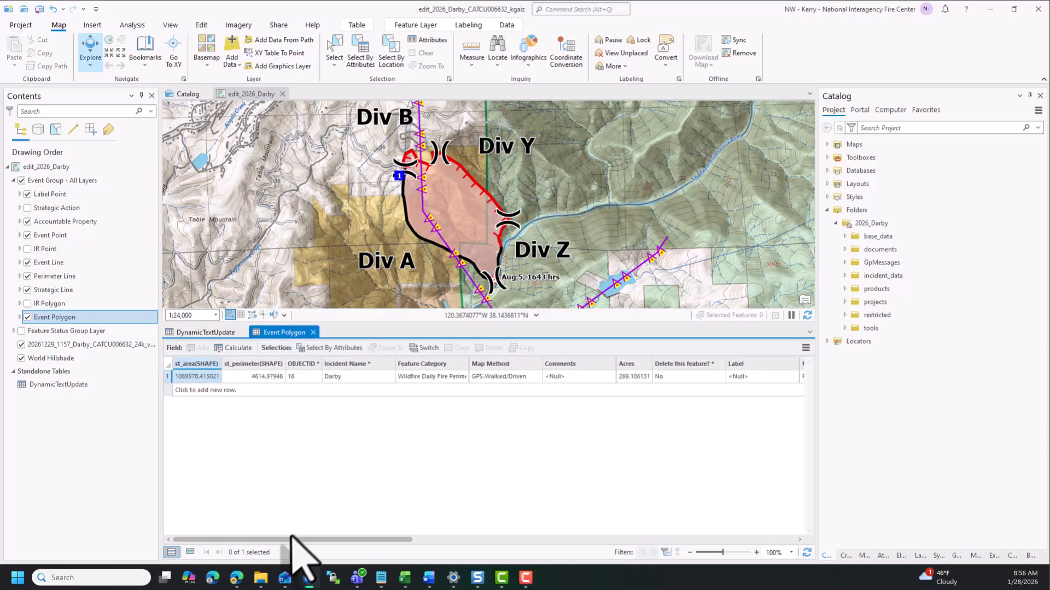
{"action": "left_click_drag", "start_coordinate": [289, 539], "coordinate": [554, 555]}
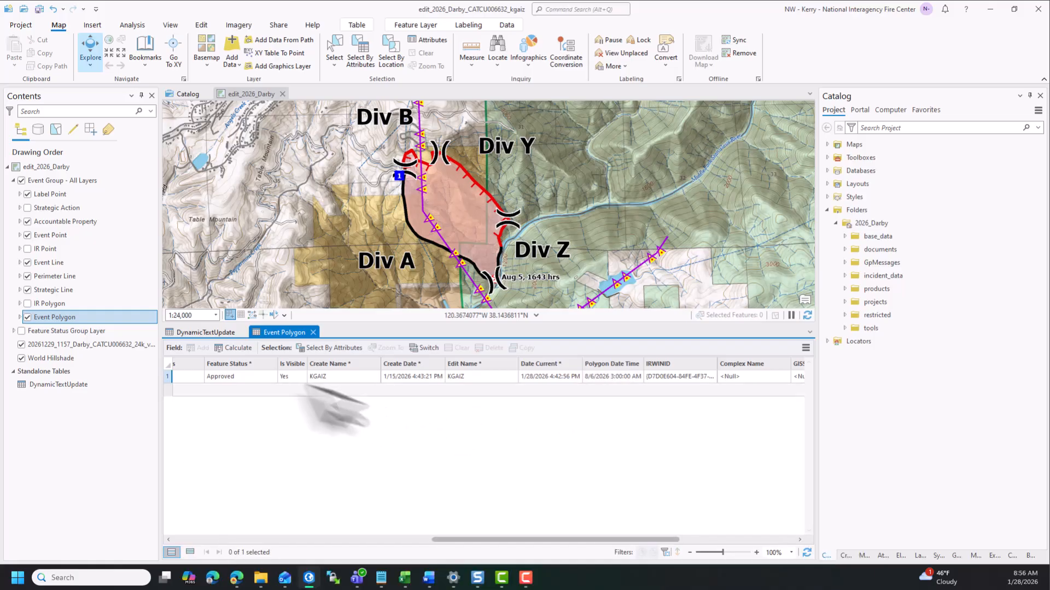
{"action": "left_click", "coordinate": [224, 332]}
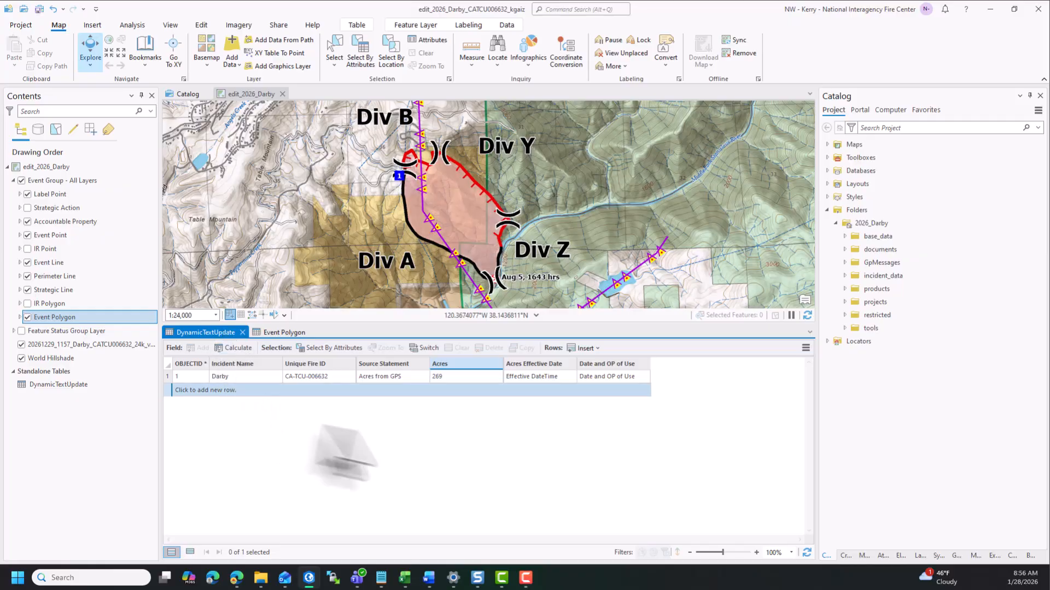
{"action": "double_click", "coordinate": [525, 377]}
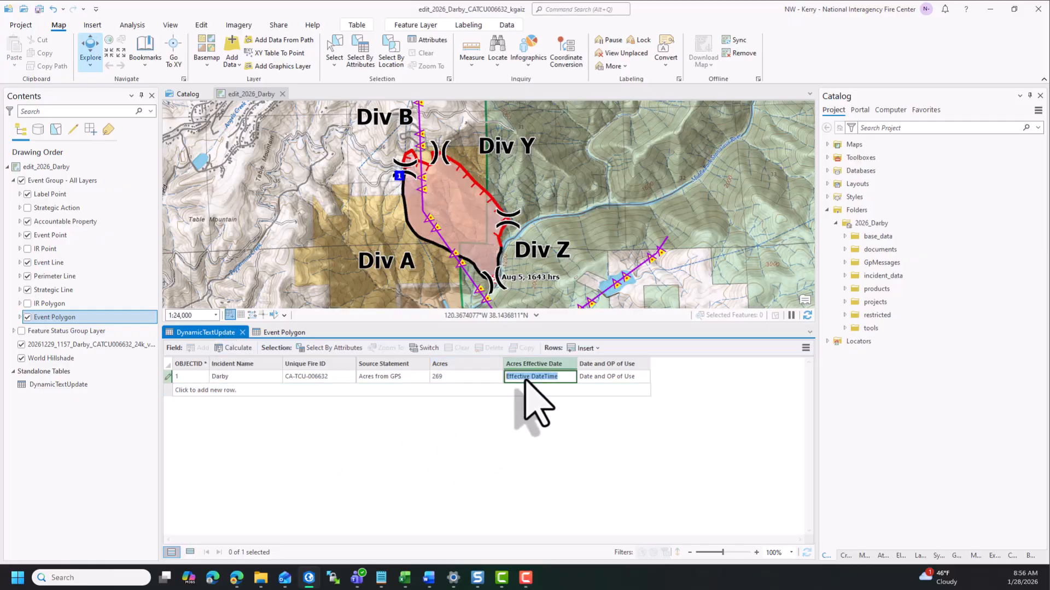
{"action": "type", "text": "8/5/2026 2000hrs"}
{"action": "key", "text": "Return"}
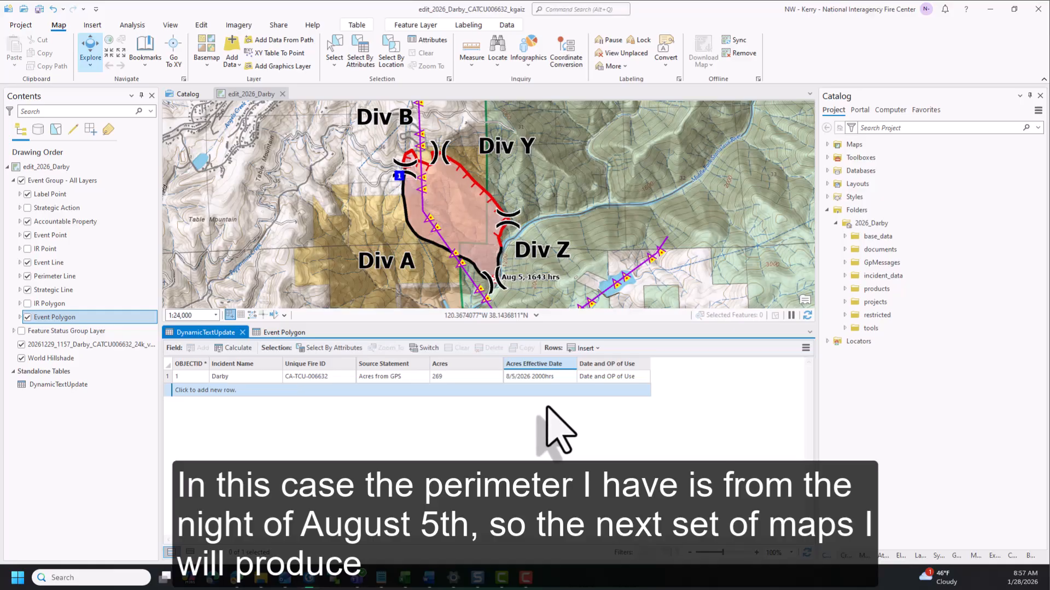
Set the Darby record's Date and OP of Use to "8/6/2026 Day" and save all edits
{"action": "double_click", "coordinate": [624, 376]}
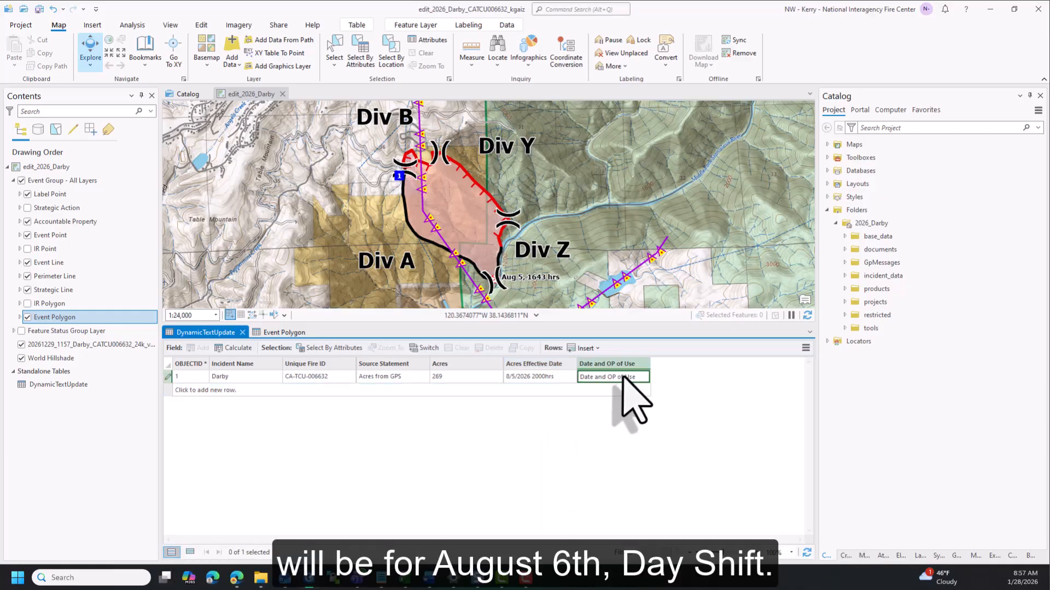
{"action": "type", "text": "8"}
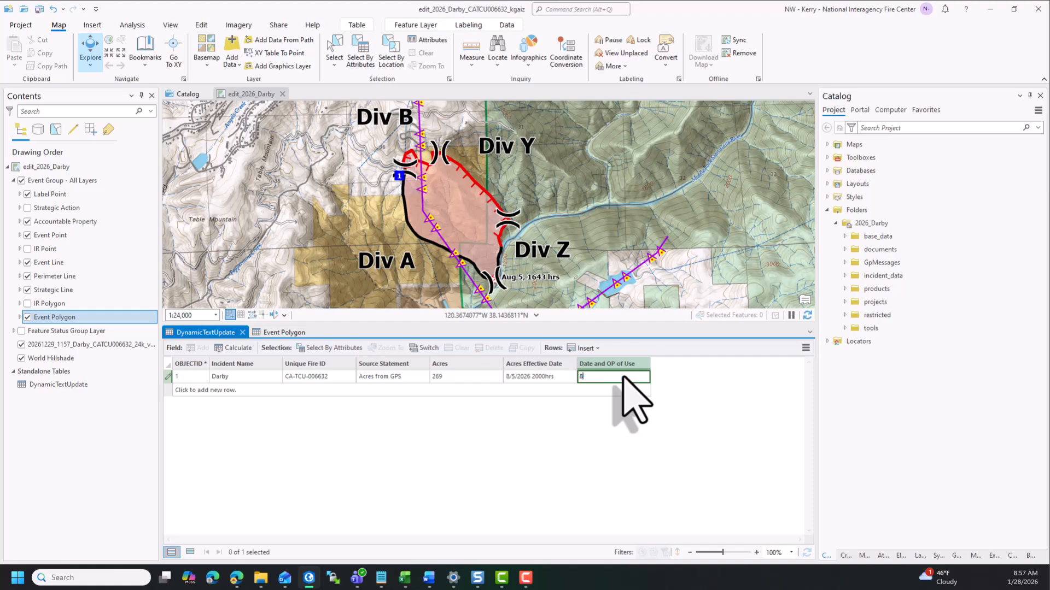
{"action": "type", "text": "/6/2026 Day"}
{"action": "key", "text": "Return"}
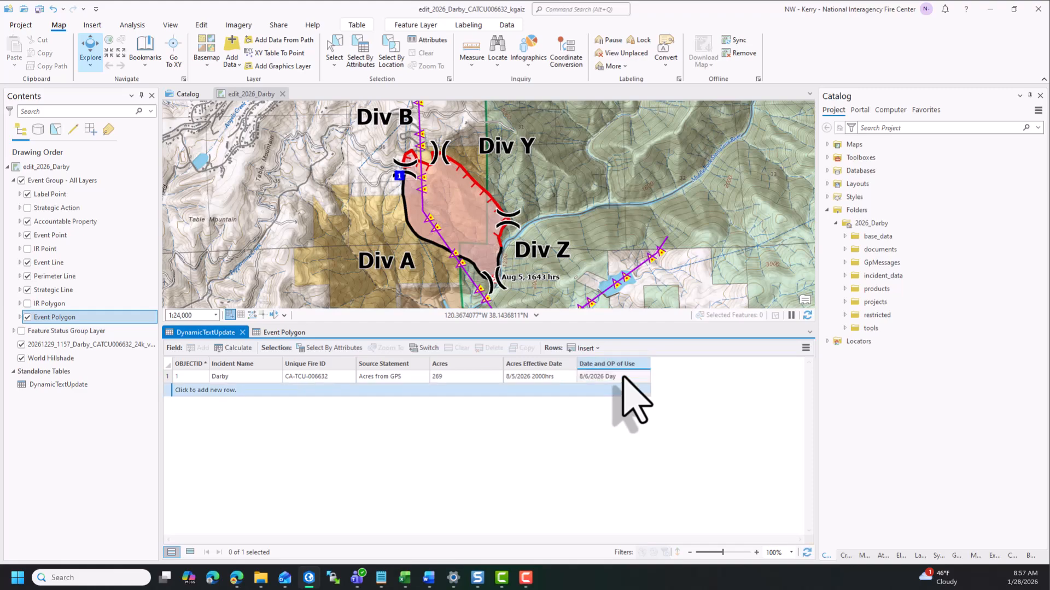
{"action": "left_click", "coordinate": [204, 25]}
{"action": "left_click", "coordinate": [87, 46]}
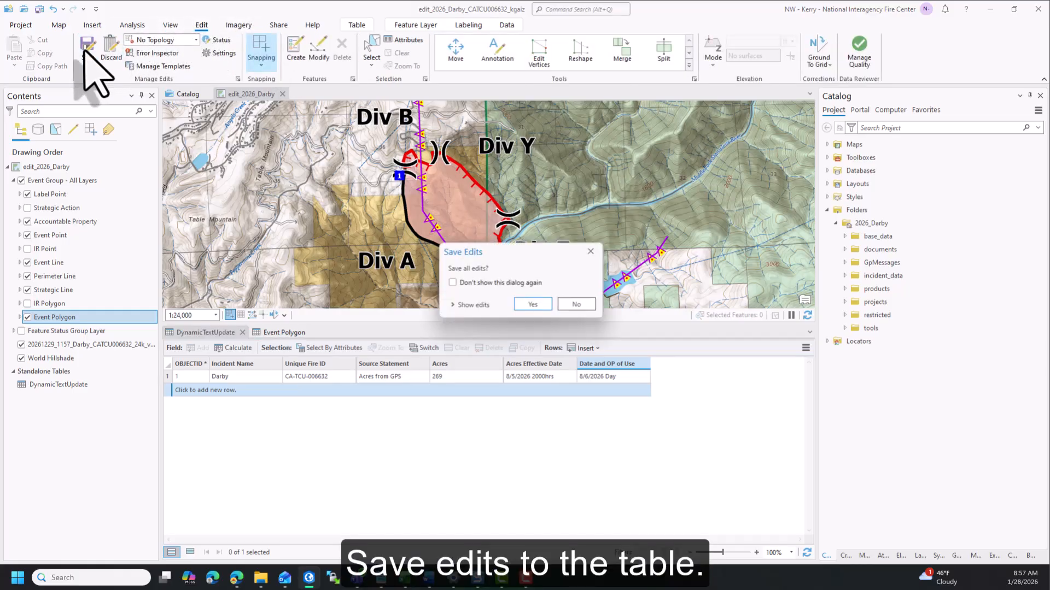